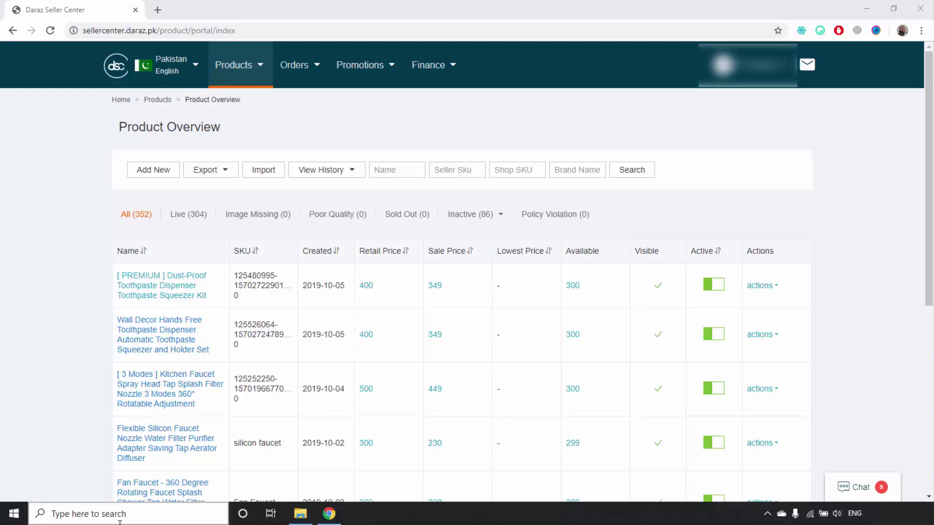
Open the toothpaste dispenser's Daraz.pk product page in a new tab and check its zero reviews
{"action": "mouse_move", "coordinate": [119, 284]}
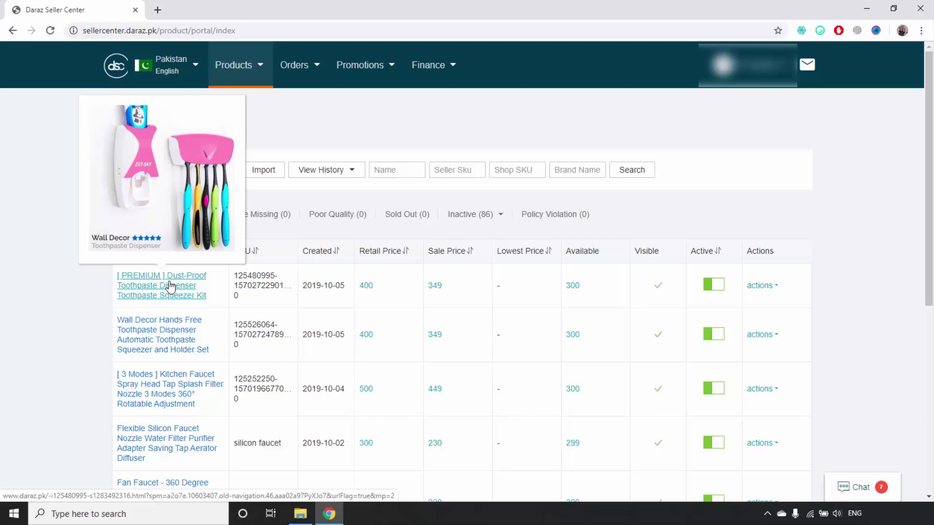
{"action": "left_click", "coordinate": [170, 286]}
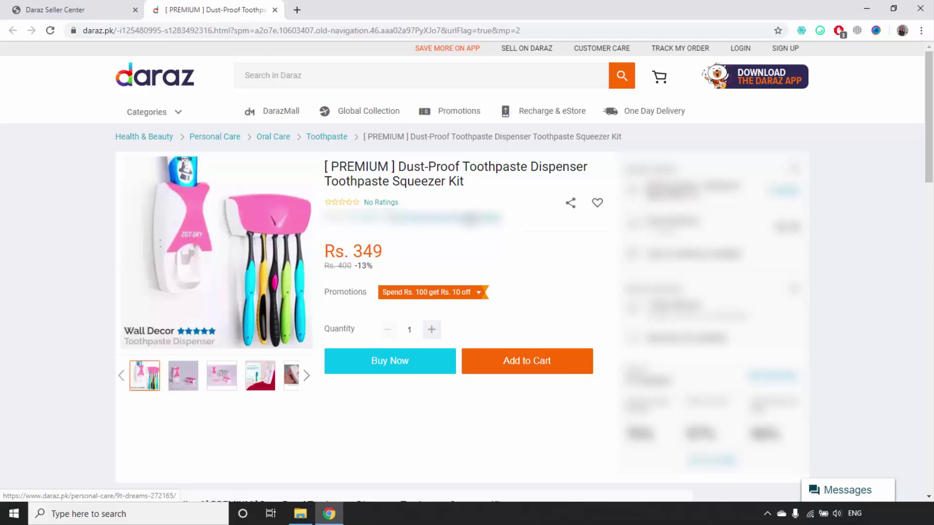
{"action": "scroll", "coordinate": [503, 241], "scroll_direction": "down", "scroll_amount": 7}
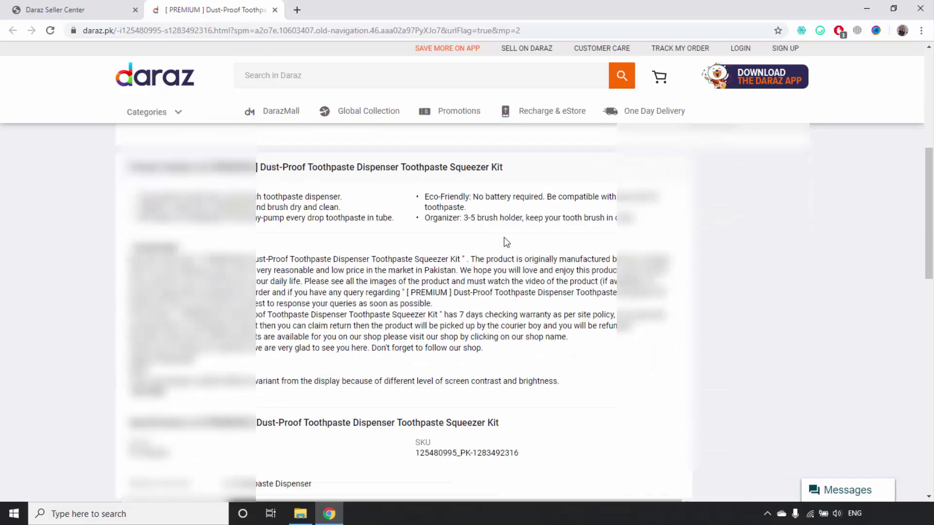
{"action": "scroll", "coordinate": [504, 237], "scroll_direction": "down", "scroll_amount": 6}
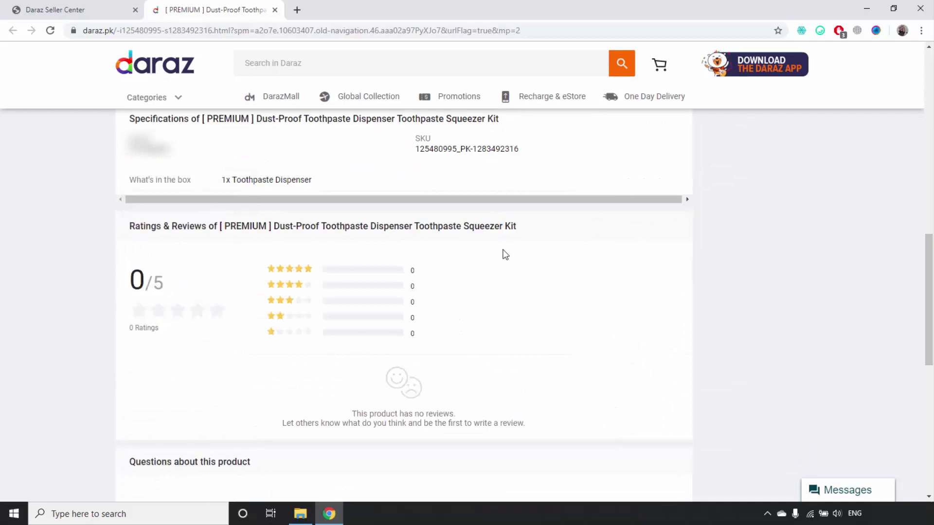
{"action": "scroll", "coordinate": [504, 253], "scroll_direction": "up", "scroll_amount": 13}
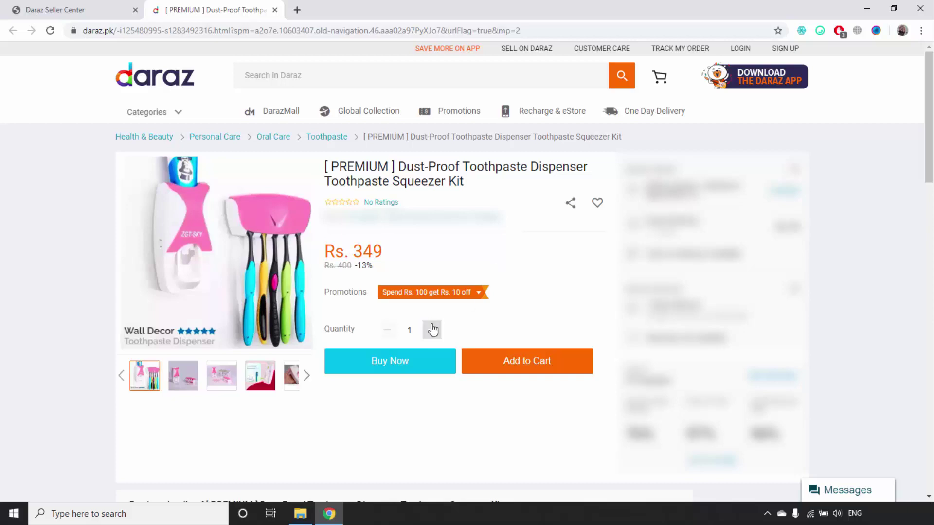
{"action": "left_click", "coordinate": [180, 509]}
Launch Excel 2007 from Windows Search and widen column A
{"action": "type", "text": "excc"}
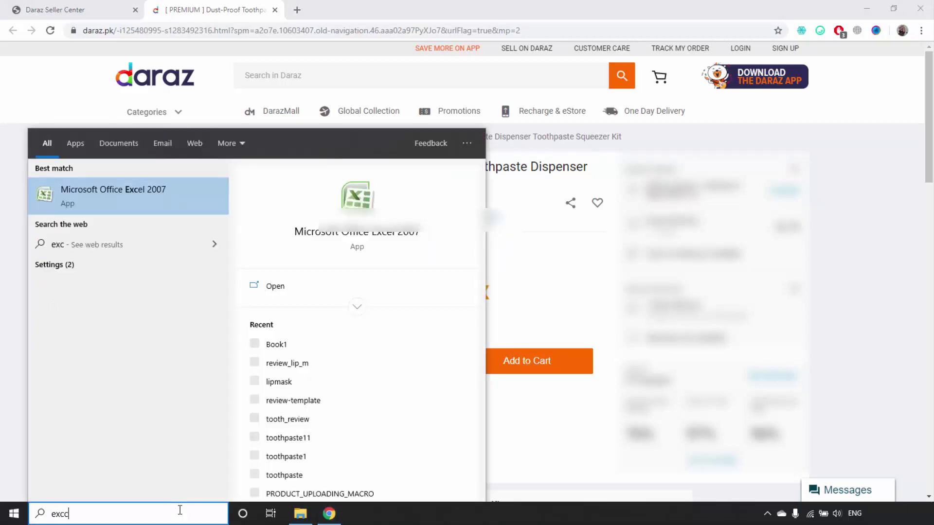
{"action": "key", "text": "BackSpace"}
{"action": "key", "text": "Return"}
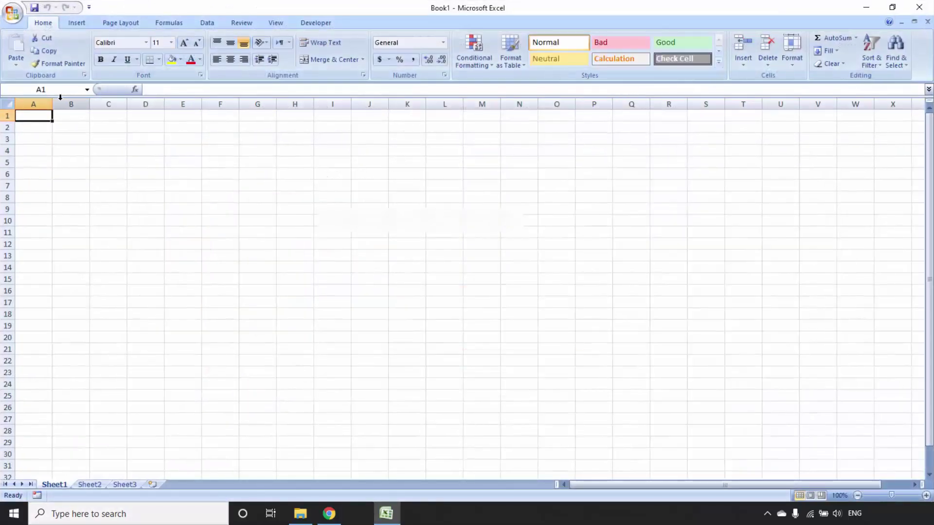
{"action": "left_click_drag", "start_coordinate": [52, 103], "coordinate": [73, 101]}
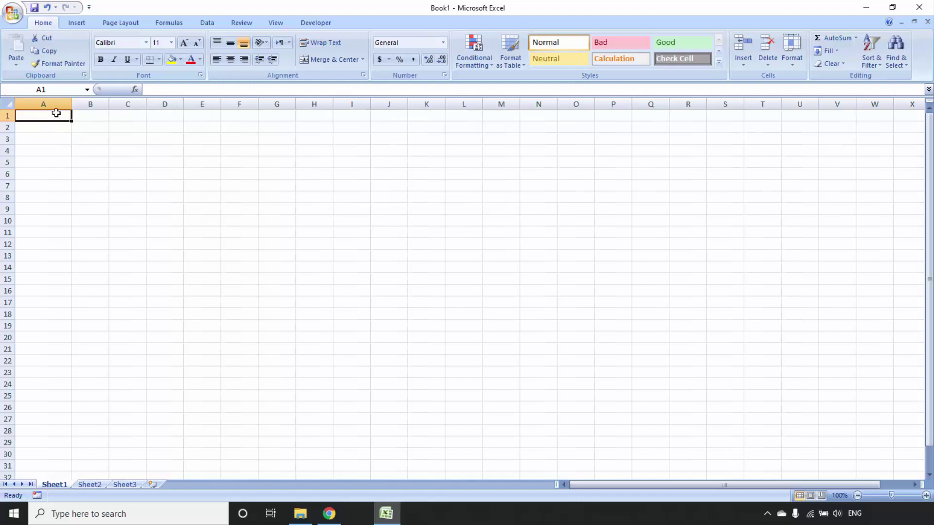
Enter headers sku, created_at and reviewer_name in A1:C1, widening column C
{"action": "type", "text": "sku"}
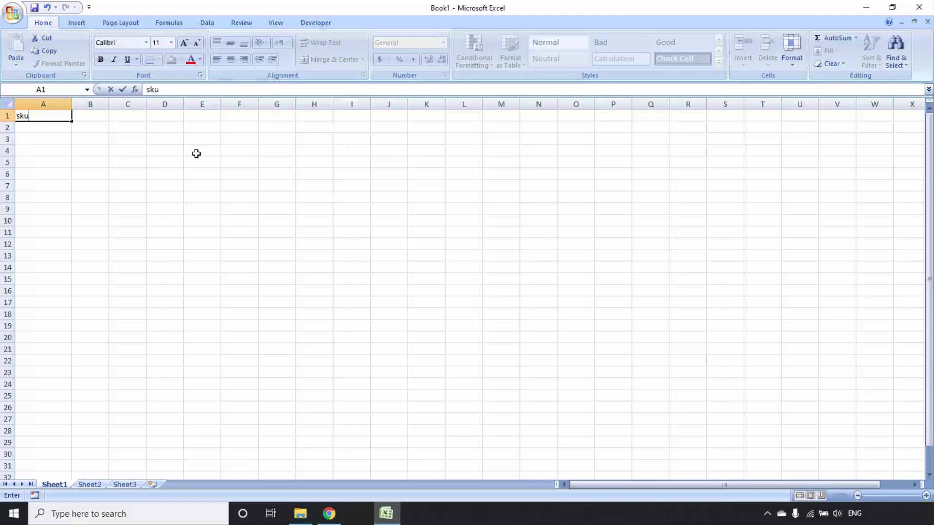
{"action": "key", "text": "Tab"}
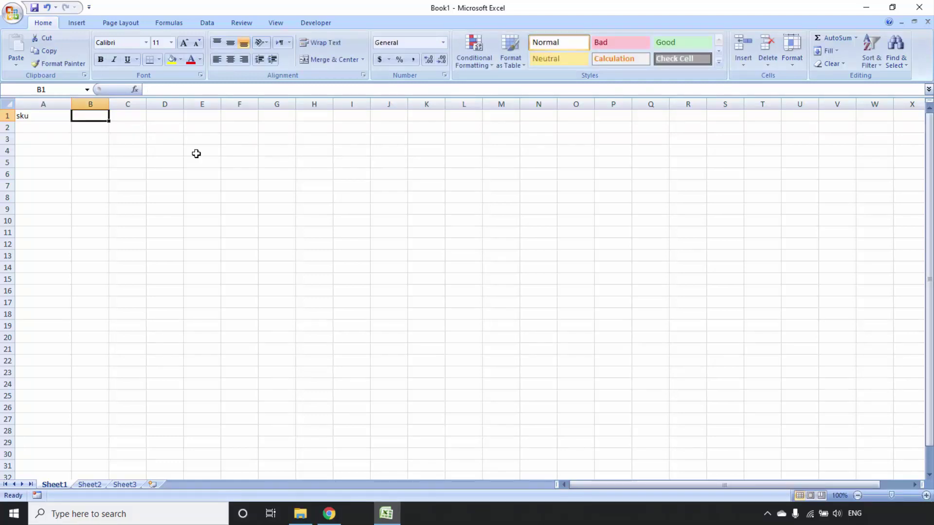
{"action": "type", "text": "created"}
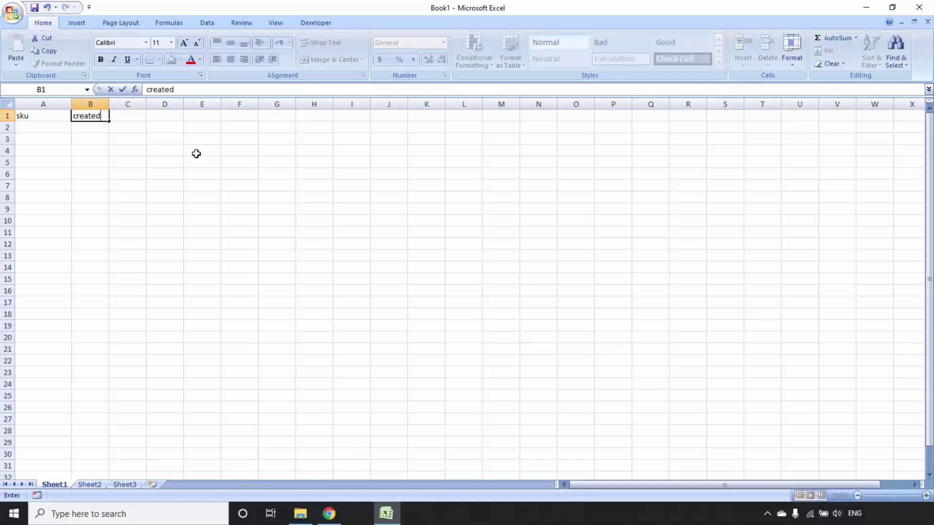
{"action": "type", "text": "_at"}
{"action": "key", "text": "Tab"}
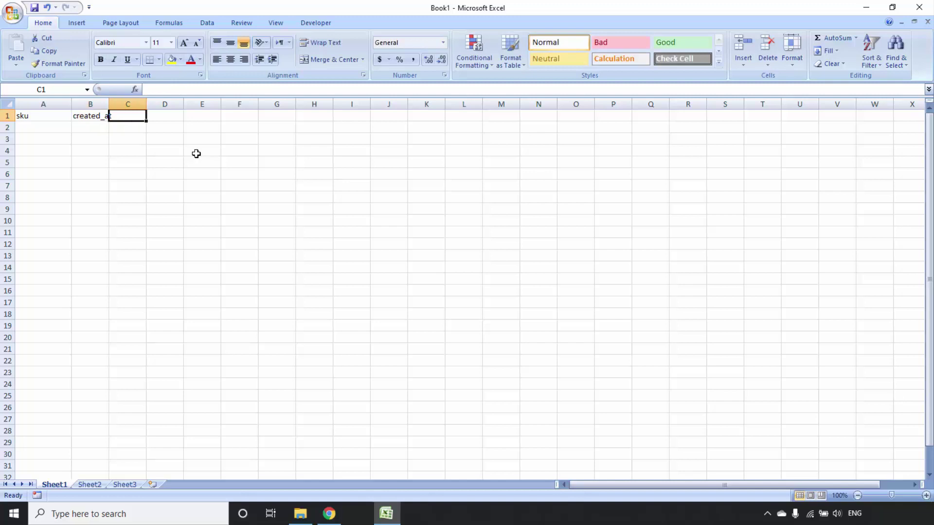
{"action": "type", "text": "re"}
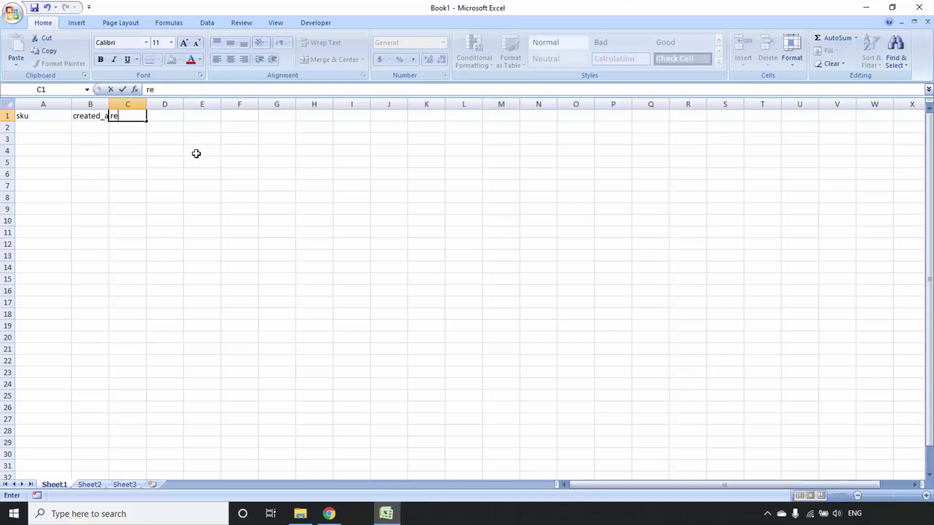
{"action": "type", "text": "viewer_name"}
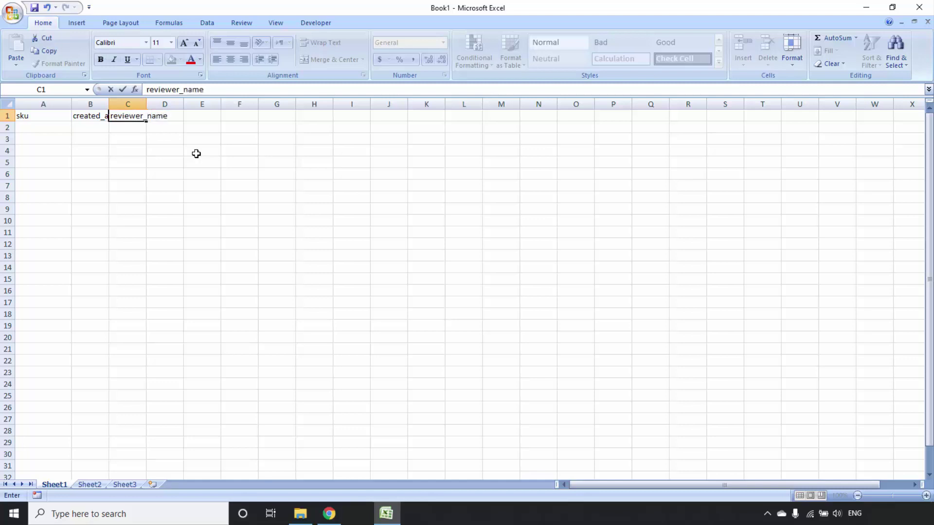
{"action": "key", "text": "Tab"}
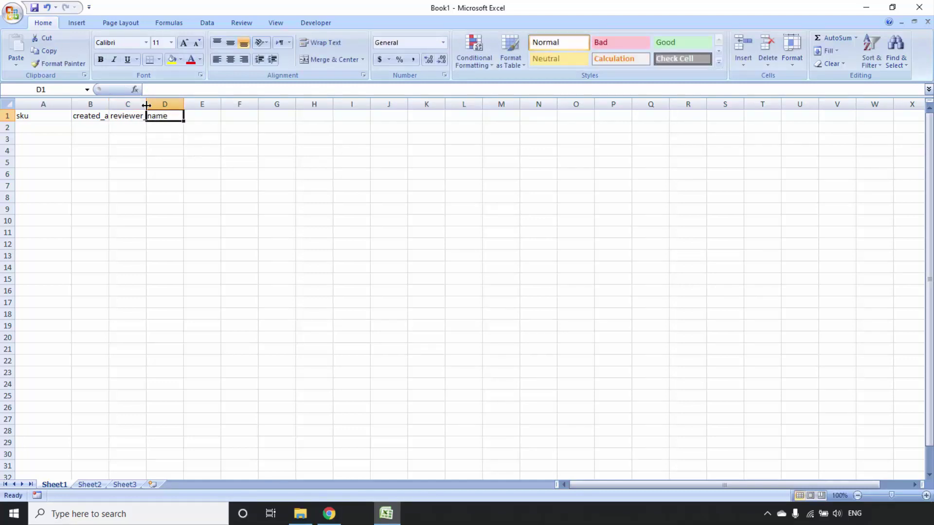
{"action": "left_click_drag", "start_coordinate": [146, 104], "coordinate": [193, 105]}
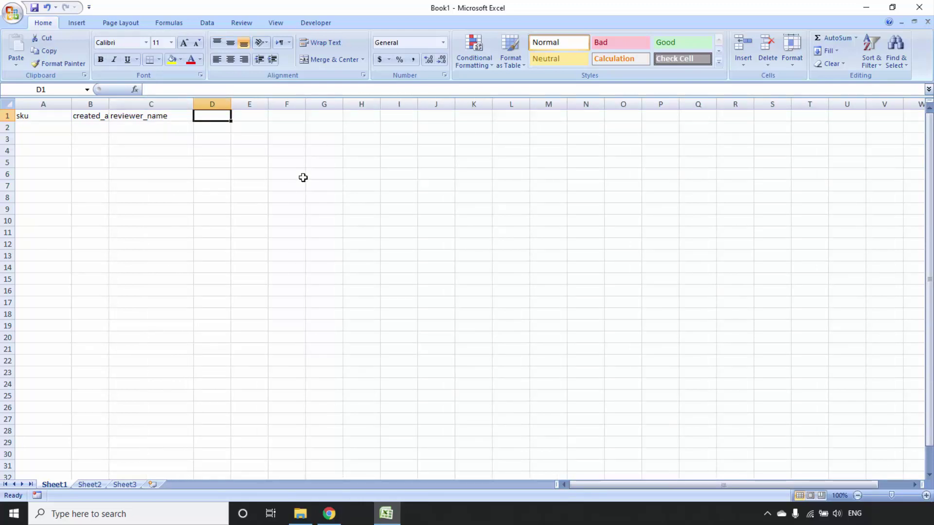
Add headers rating, title, content and source in D1:G1
{"action": "type", "text": "rating"}
{"action": "key", "text": "Tab"}
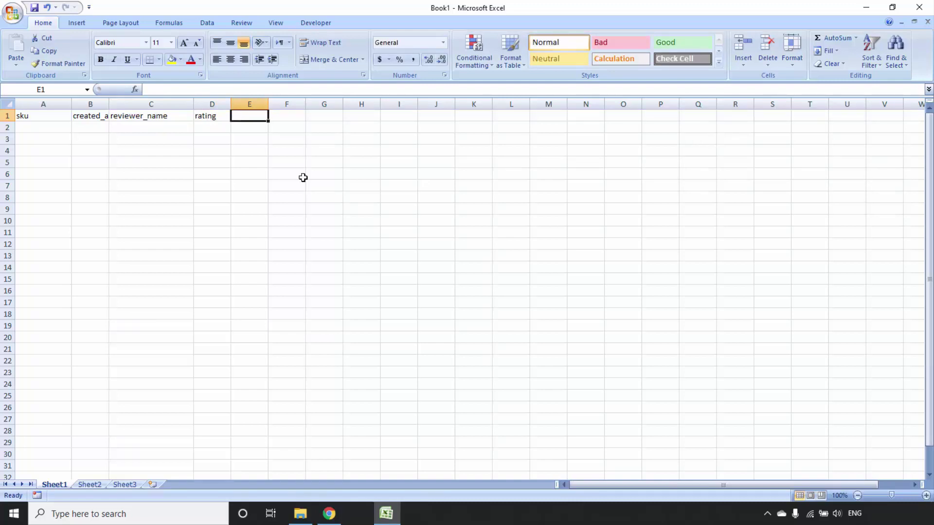
{"action": "type", "text": "title"}
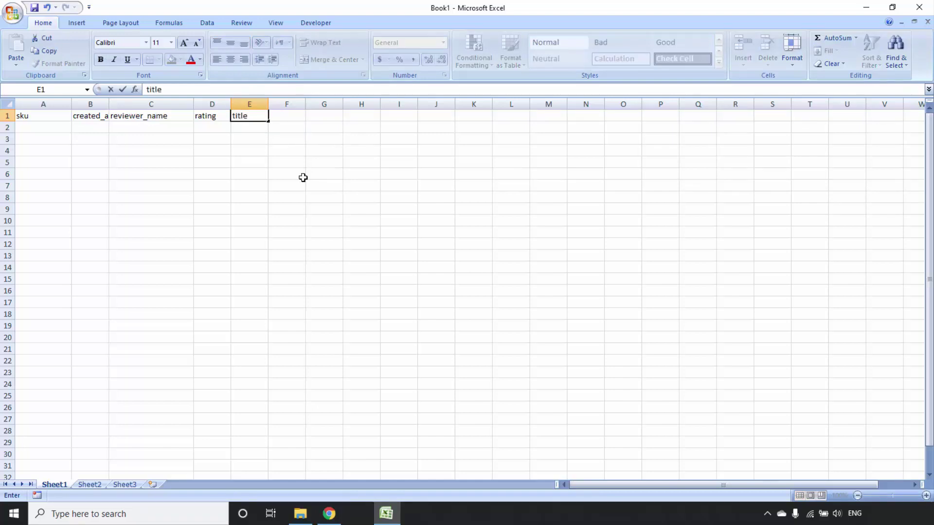
{"action": "key", "text": "Tab"}
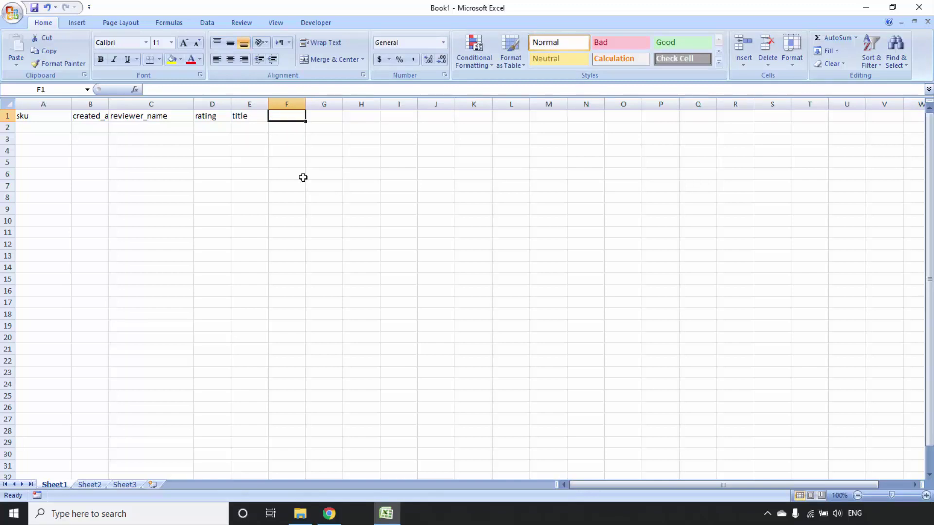
{"action": "type", "text": "content"}
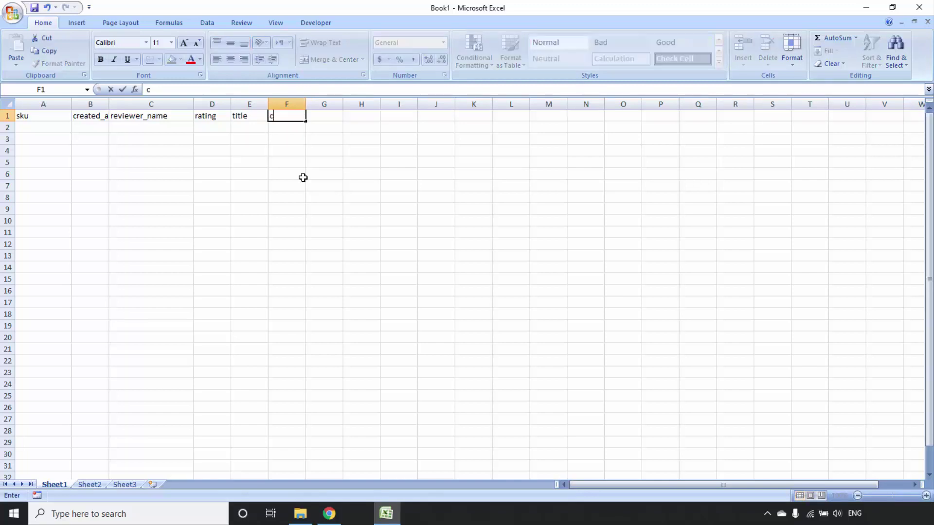
{"action": "key", "text": "Tab"}
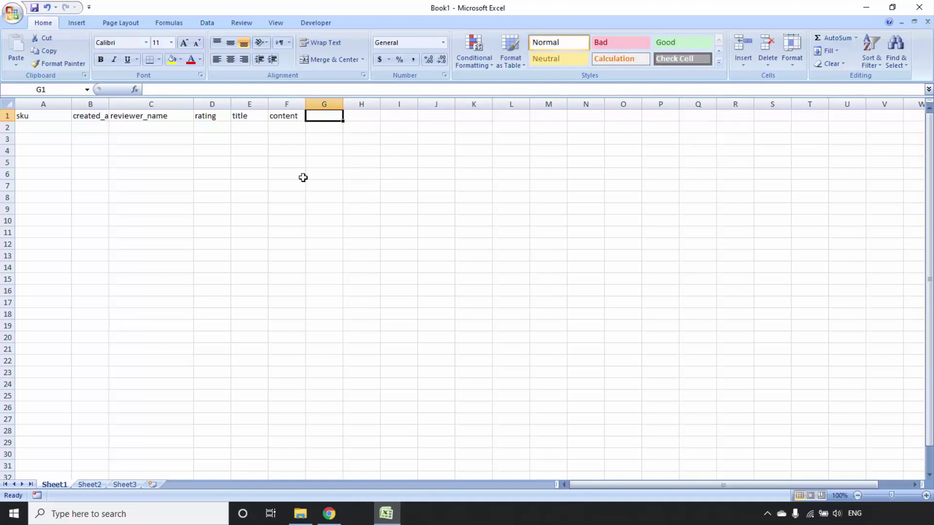
{"action": "type", "text": "source"}
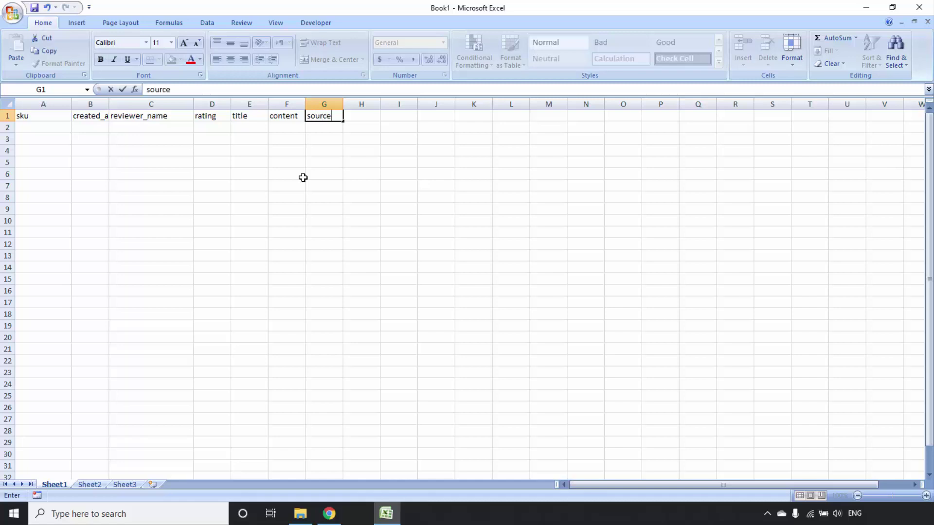
{"action": "key", "text": "Return"}
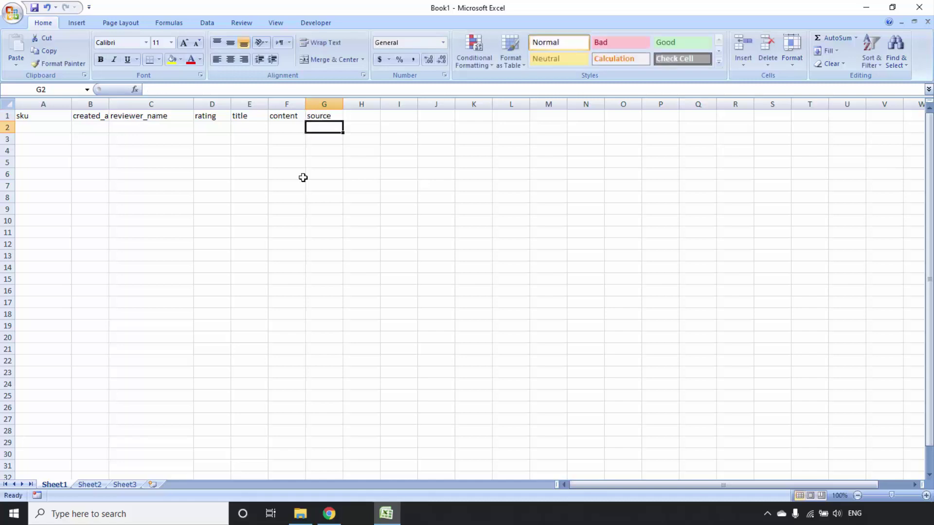
Widen column G for the source header and bring the Daraz page in Chrome back up
{"action": "left_click_drag", "start_coordinate": [343, 104], "coordinate": [401, 103]}
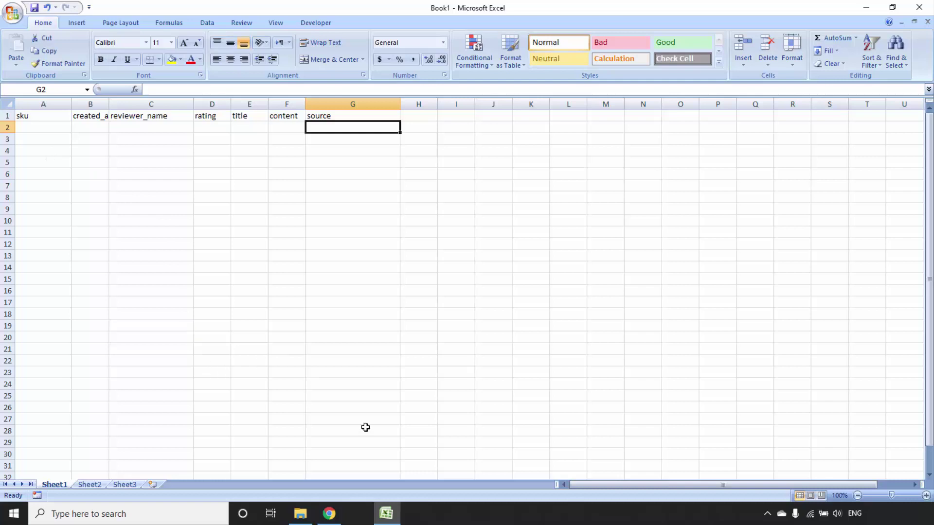
{"action": "scroll", "coordinate": [140, 316], "scroll_direction": "down", "scroll_amount": 3}
{"action": "scroll", "coordinate": [140, 317], "scroll_direction": "up", "scroll_amount": 3}
{"action": "left_click", "coordinate": [329, 513]}
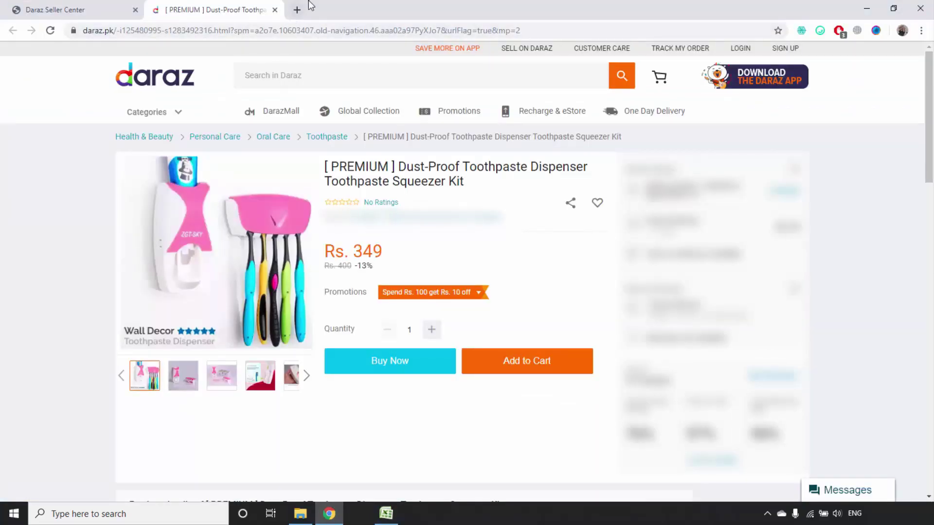
Open amazon.in in a new tab and search for toothpaste dispenser using the first suggestion
{"action": "left_click", "coordinate": [296, 10]}
{"action": "type", "text": "amazon.i"}
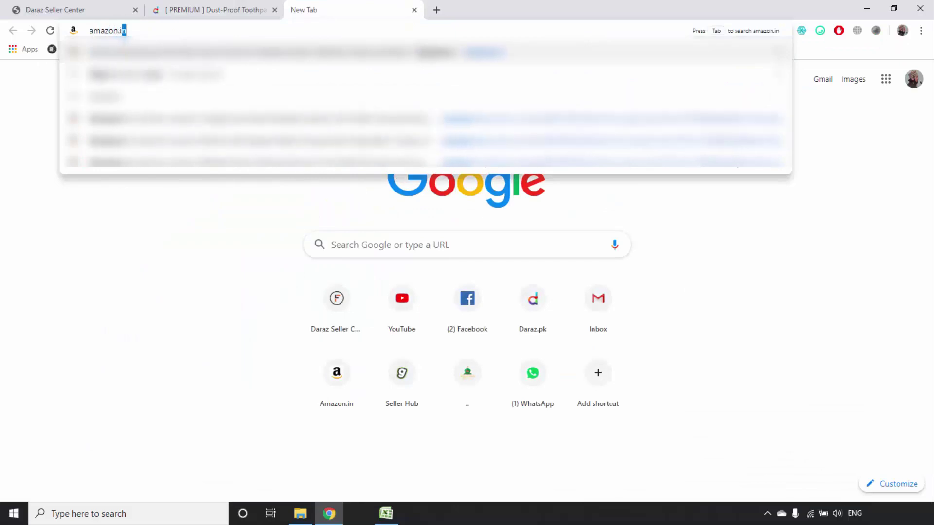
{"action": "key", "text": "Return"}
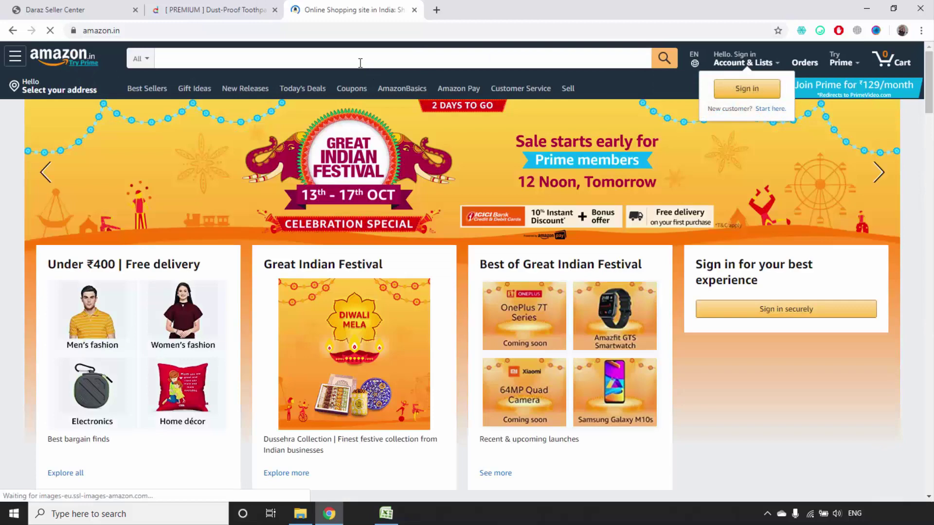
{"action": "left_click", "coordinate": [361, 62]}
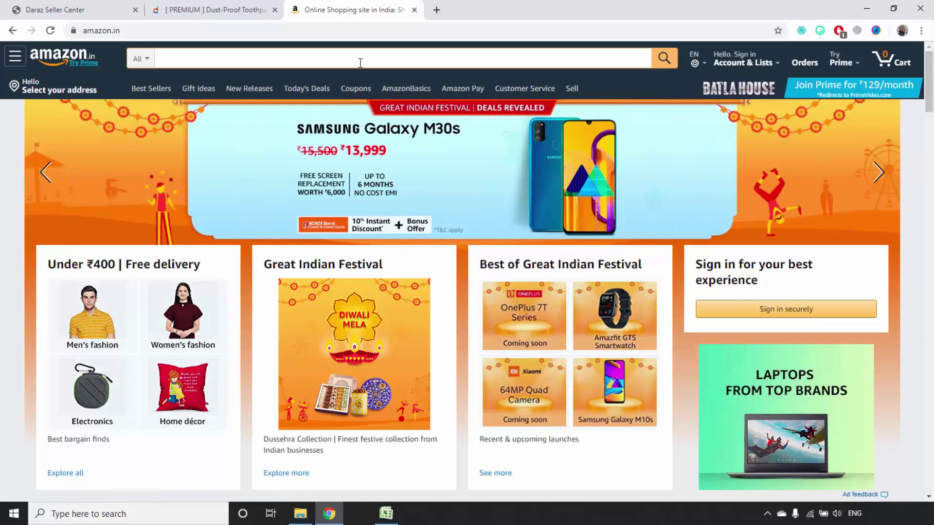
{"action": "key", "text": "BackSpace"}
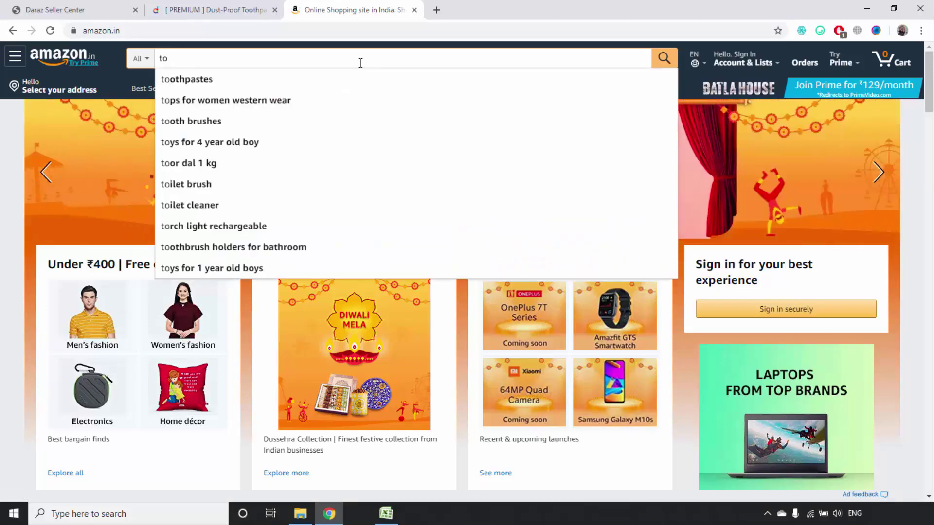
{"action": "type", "text": "othpaste"}
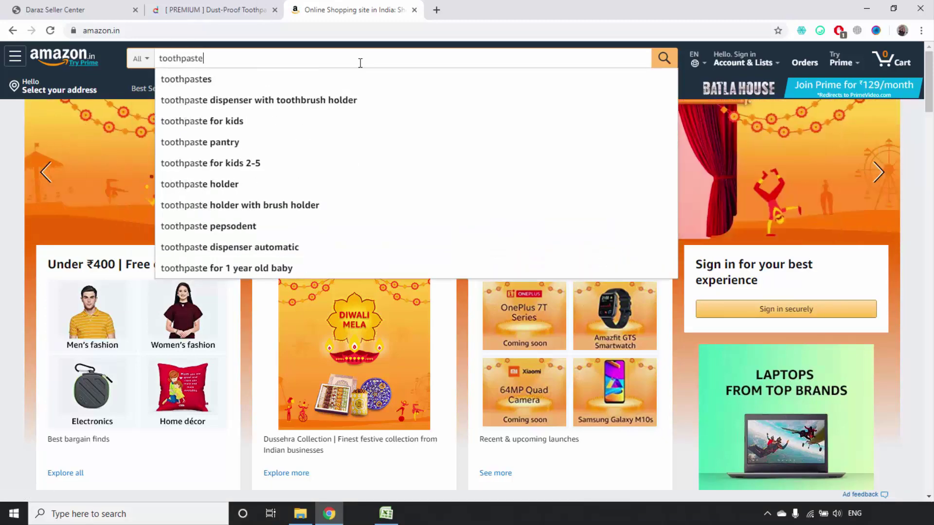
{"action": "type", "text": " disp"}
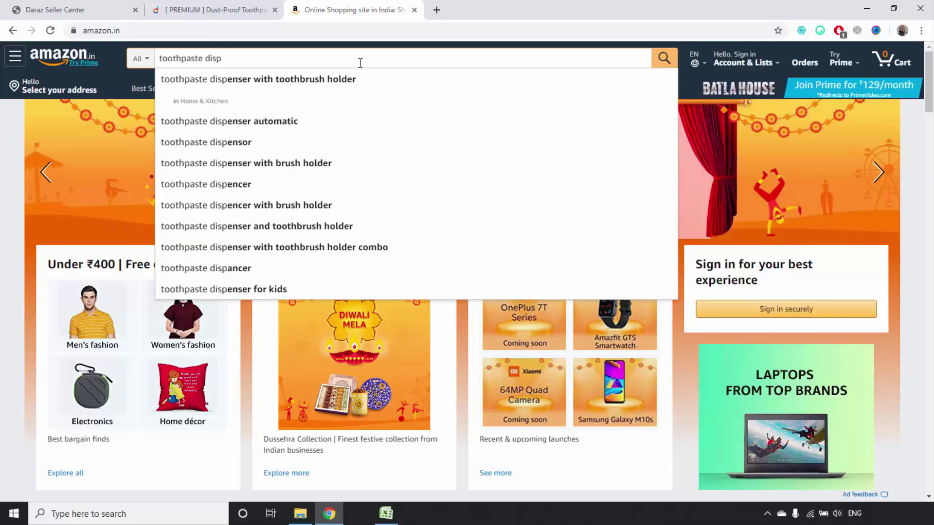
{"action": "key", "text": "Down"}
{"action": "key", "text": "Return"}
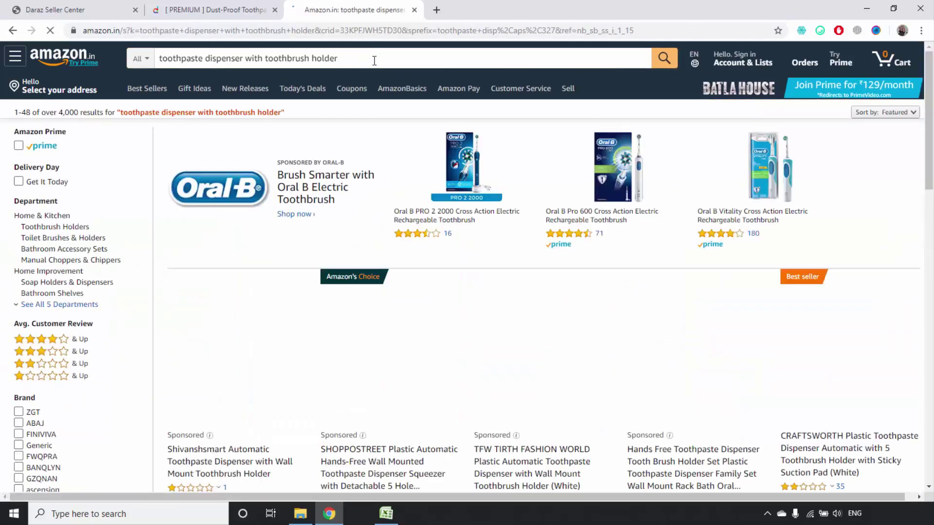
Open the SHOPPOSTREET dispenser's 4.1-star rating breakdown to reach its five-star reviews
{"action": "scroll", "coordinate": [576, 209], "scroll_direction": "down", "scroll_amount": 3}
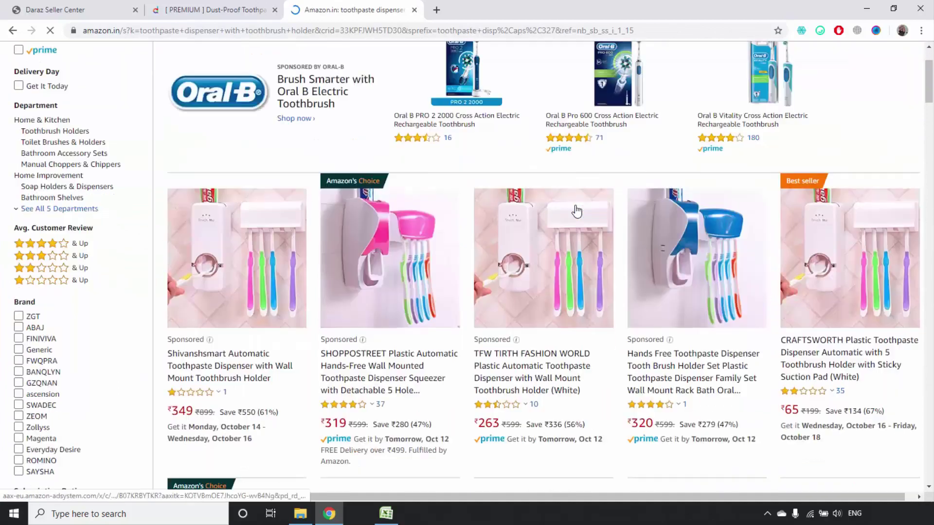
{"action": "scroll", "coordinate": [587, 199], "scroll_direction": "up", "scroll_amount": 2}
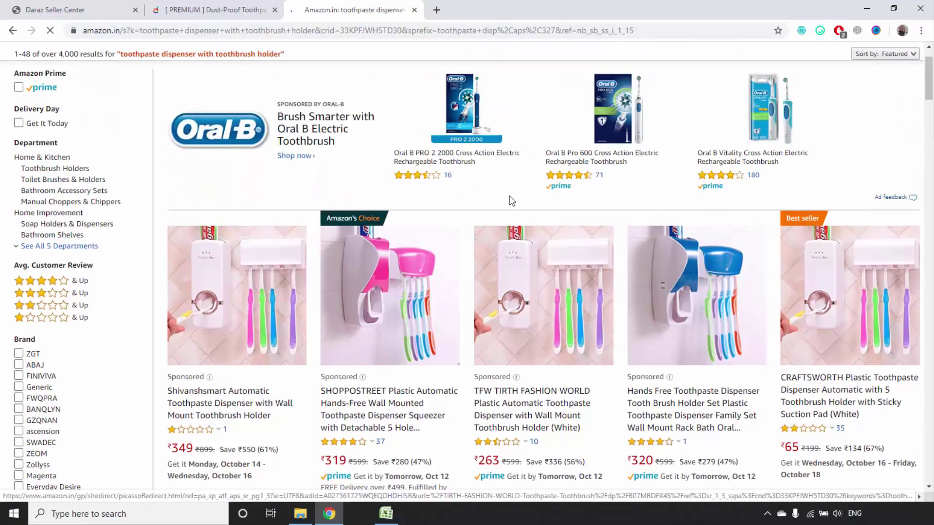
{"action": "scroll", "coordinate": [475, 200], "scroll_direction": "down", "scroll_amount": 4}
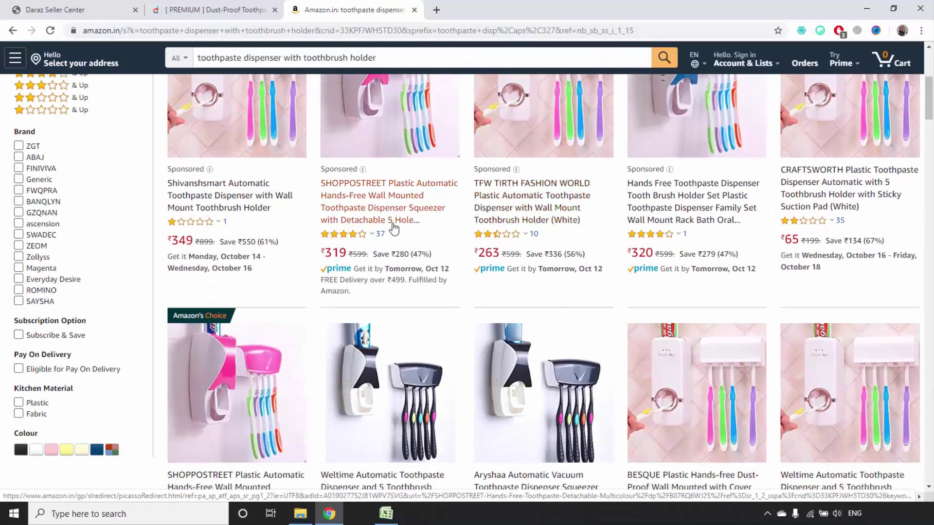
{"action": "mouse_move", "coordinate": [372, 240]}
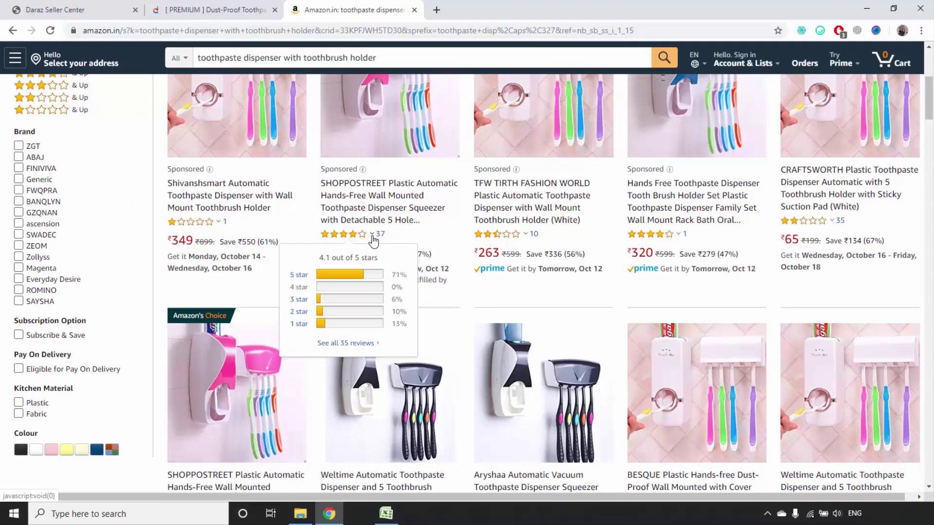
{"action": "scroll", "coordinate": [372, 240], "scroll_direction": "down", "scroll_amount": 2}
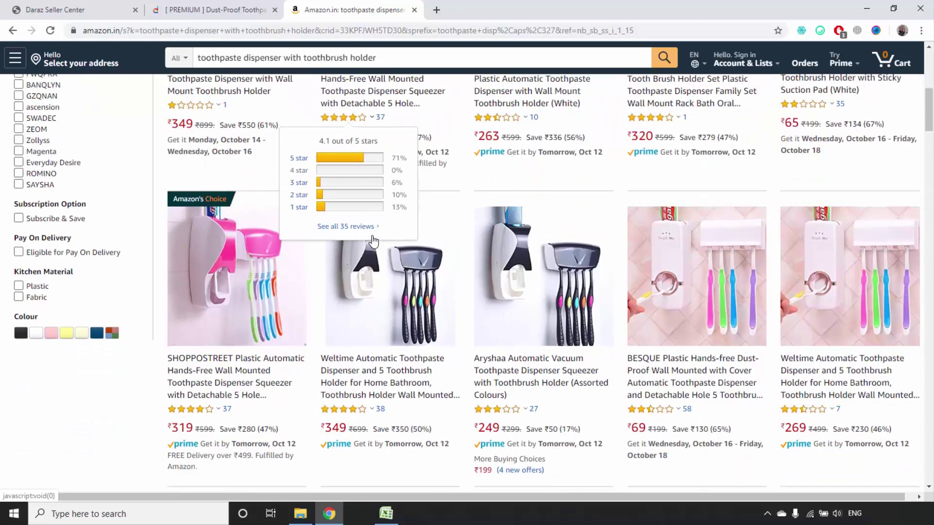
{"action": "scroll", "coordinate": [371, 199], "scroll_direction": "up", "scroll_amount": 2}
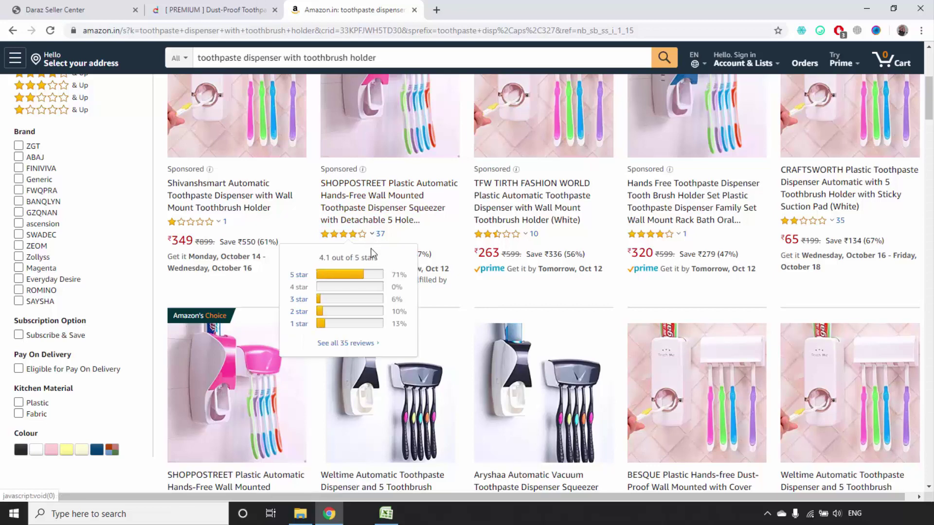
{"action": "left_click", "coordinate": [365, 275]}
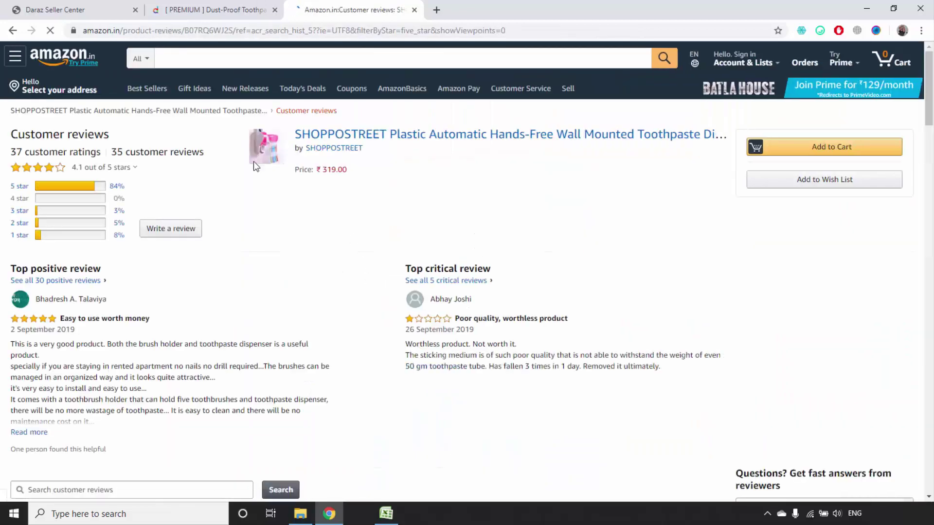
Scroll through the 30 five-star reviews and back up to the first one
{"action": "scroll", "coordinate": [253, 165], "scroll_direction": "down", "scroll_amount": 10}
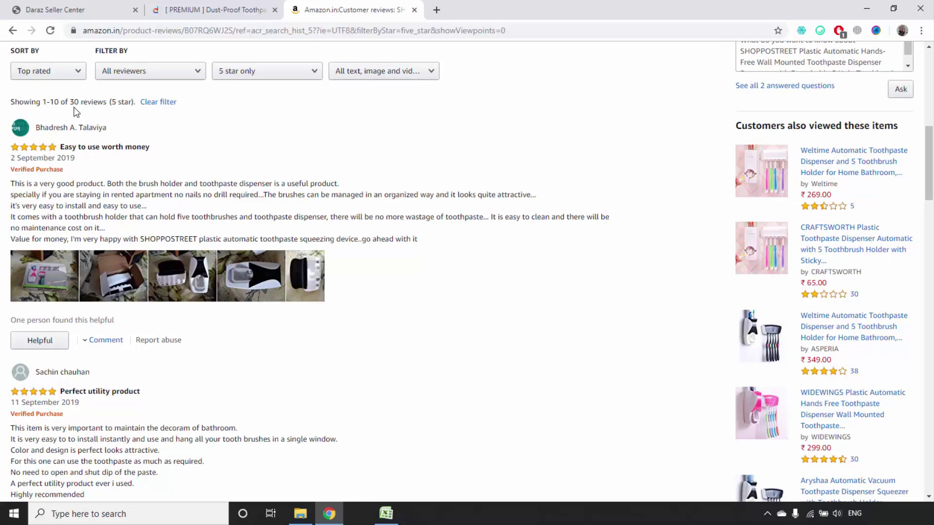
{"action": "scroll", "coordinate": [149, 155], "scroll_direction": "down", "scroll_amount": 7}
{"action": "scroll", "coordinate": [148, 155], "scroll_direction": "down", "scroll_amount": 13}
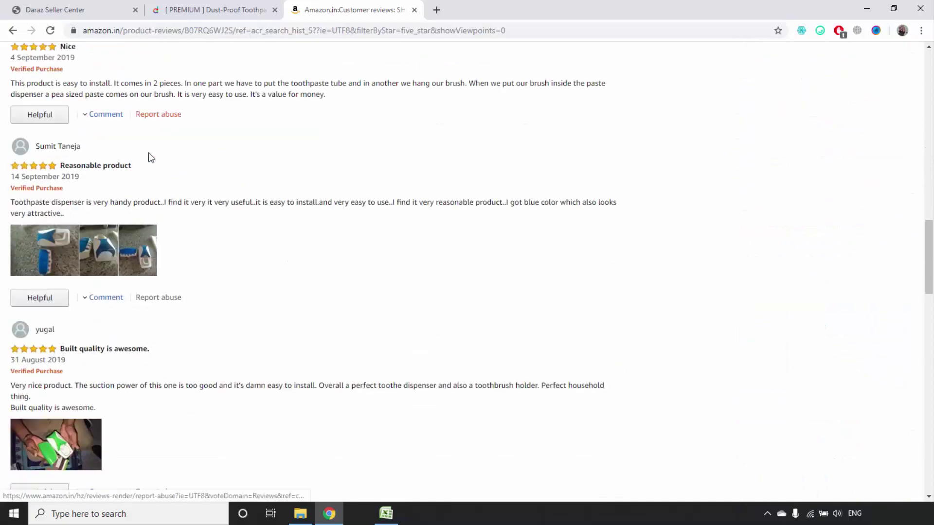
{"action": "scroll", "coordinate": [171, 167], "scroll_direction": "up", "scroll_amount": 7}
{"action": "scroll", "coordinate": [184, 167], "scroll_direction": "up", "scroll_amount": 2}
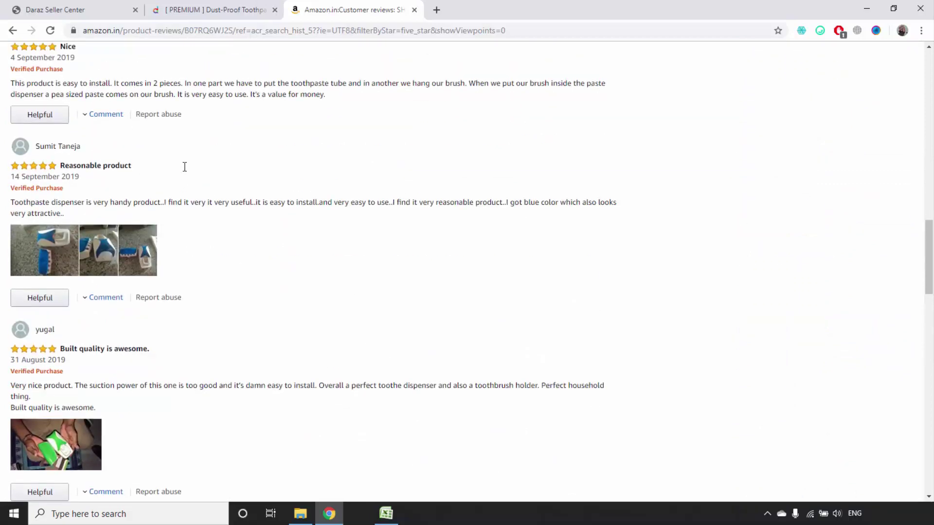
{"action": "scroll", "coordinate": [186, 171], "scroll_direction": "up", "scroll_amount": 1}
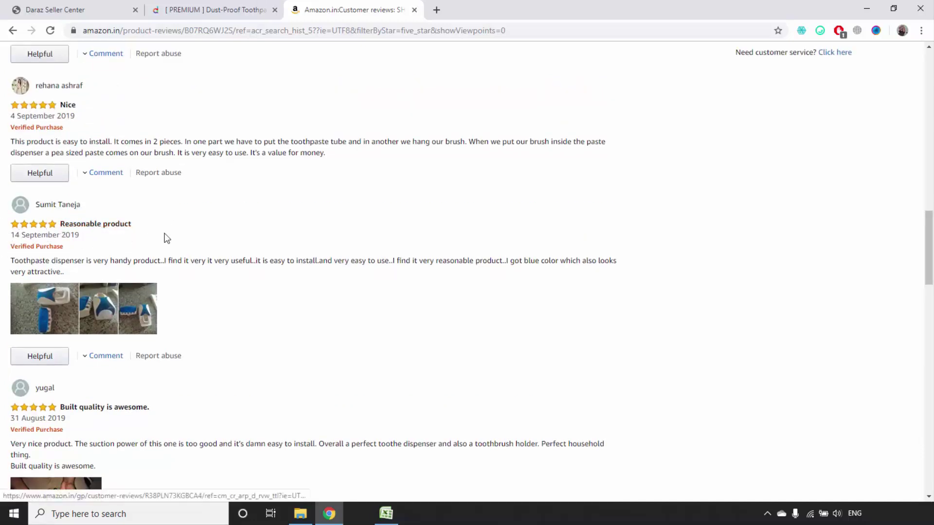
{"action": "scroll", "coordinate": [294, 278], "scroll_direction": "up", "scroll_amount": 7}
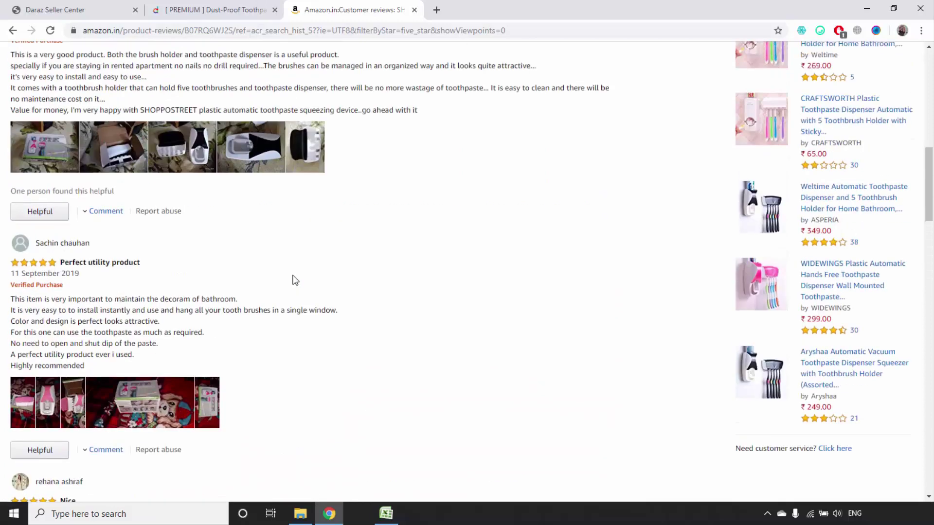
{"action": "scroll", "coordinate": [294, 280], "scroll_direction": "up", "scroll_amount": 5}
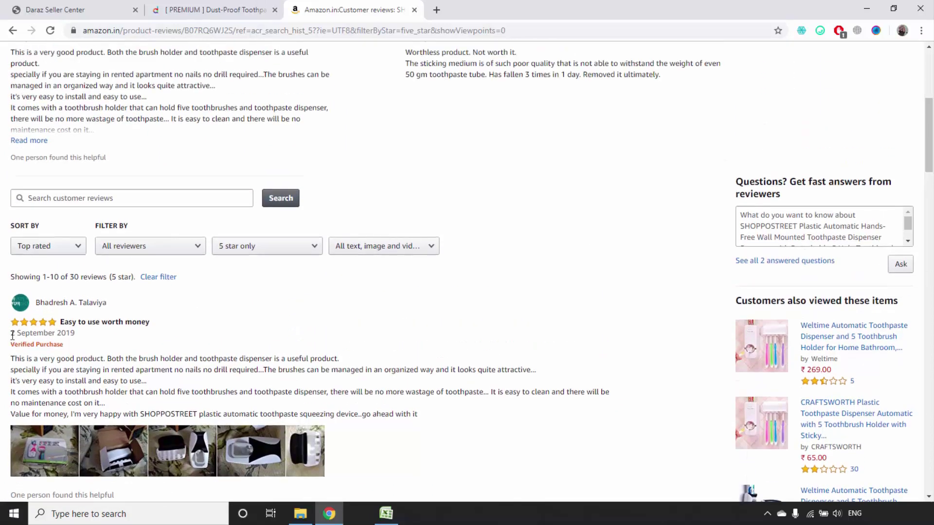
Copy the first review's date 2-Sep-19 into B2 and widen column B
{"action": "left_click_drag", "start_coordinate": [12, 336], "coordinate": [75, 336]}
{"action": "key", "text": "ctrl+c"}
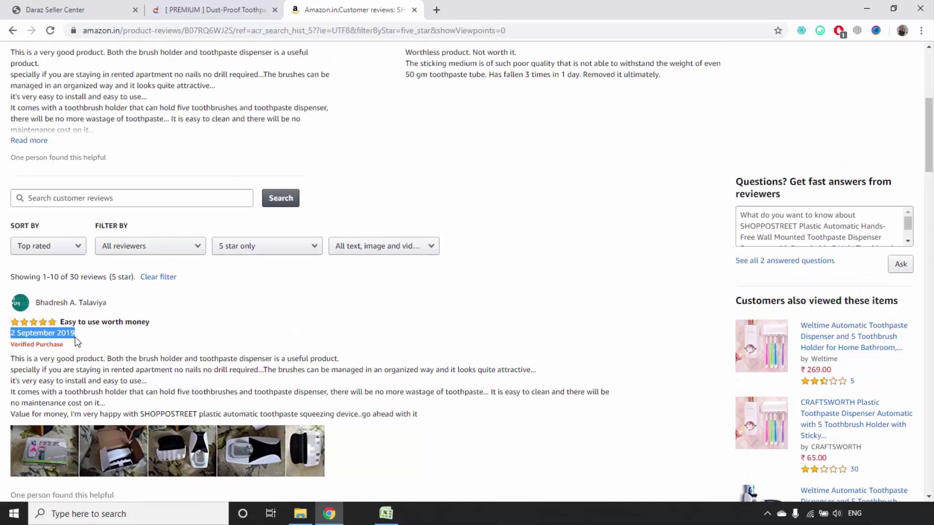
{"action": "left_click", "coordinate": [386, 514]}
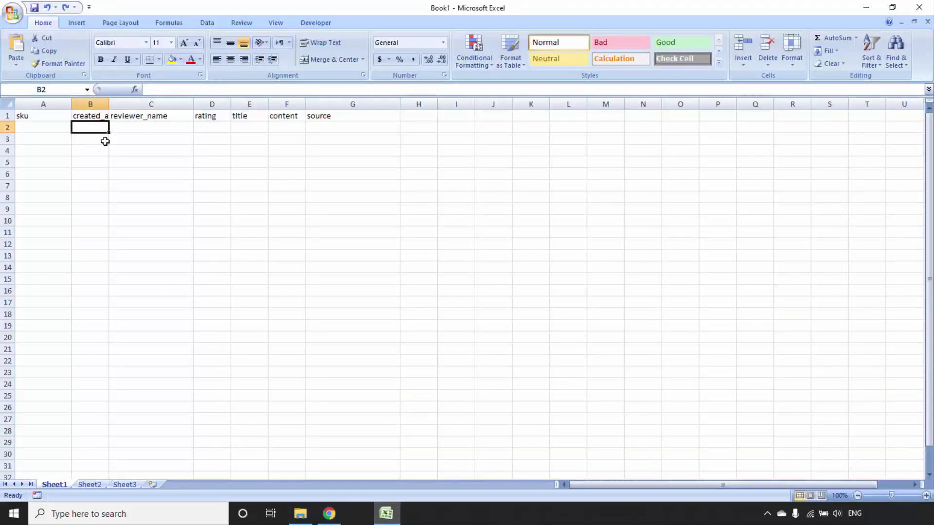
{"action": "key", "text": "F2"}
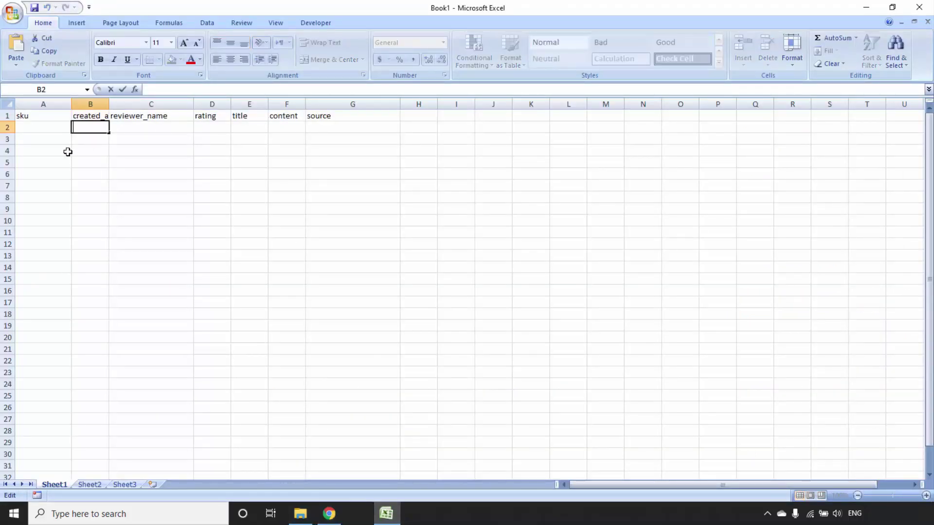
{"action": "key", "text": "ctrl+v"}
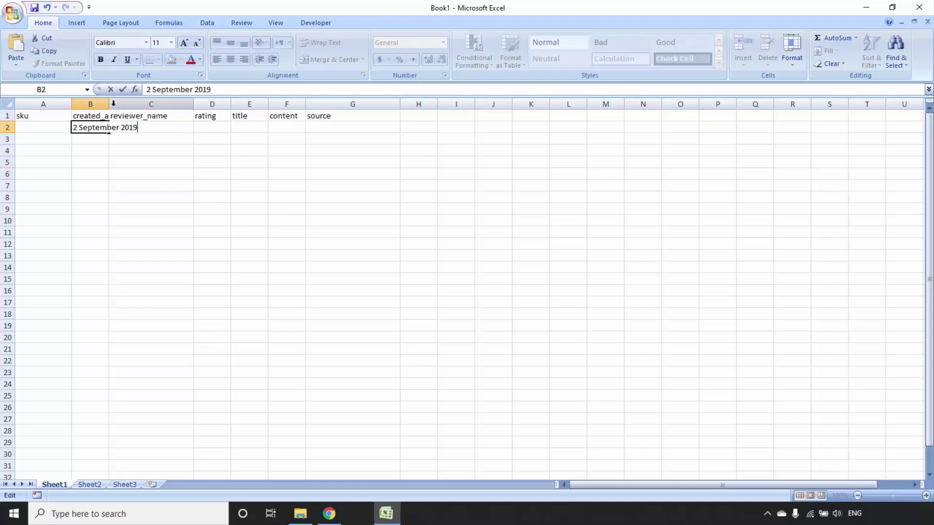
{"action": "left_click", "coordinate": [111, 152]}
{"action": "left_click_drag", "start_coordinate": [109, 102], "coordinate": [154, 99]}
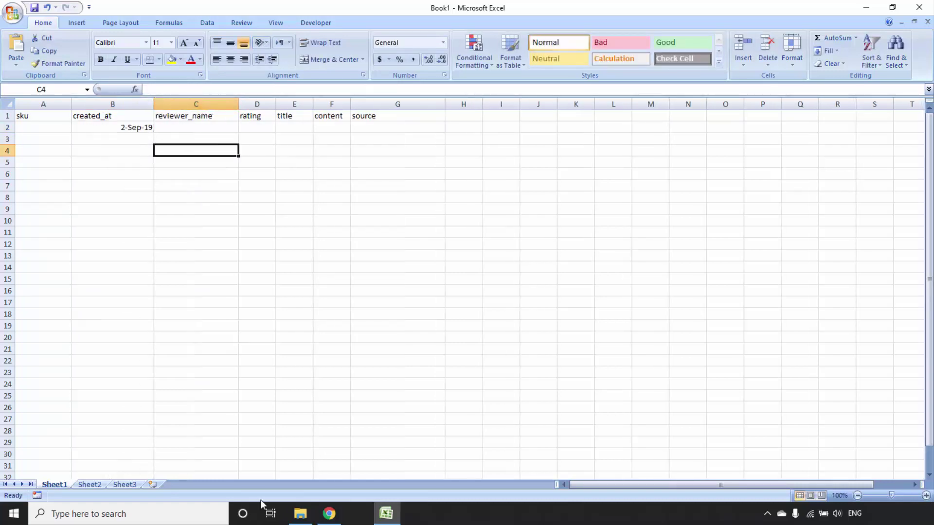
Copy the first reviewer's name from Amazon into C2
{"action": "left_click", "coordinate": [329, 514]}
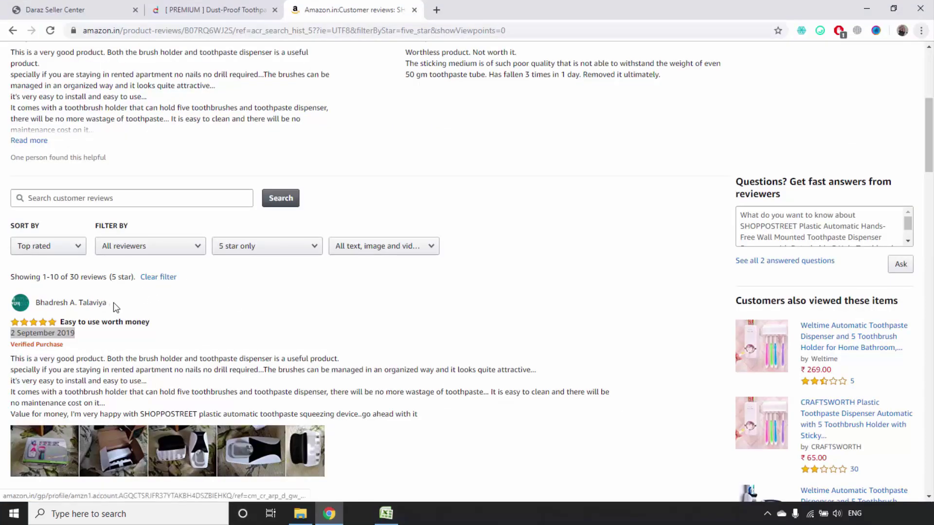
{"action": "left_click_drag", "start_coordinate": [112, 305], "coordinate": [37, 302]}
{"action": "key", "text": "ctrl+c"}
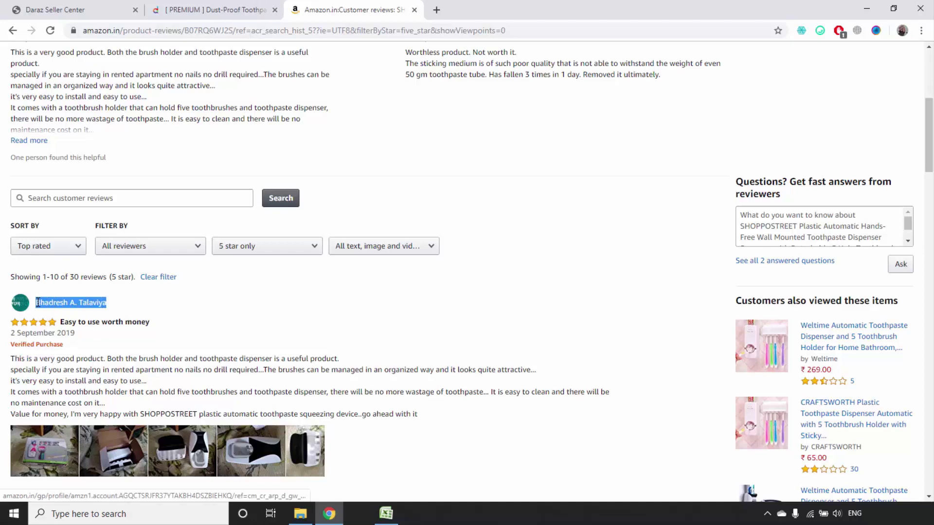
{"action": "left_click", "coordinate": [387, 513]}
{"action": "left_click", "coordinate": [215, 127]}
{"action": "key", "text": "ctrl+v"}
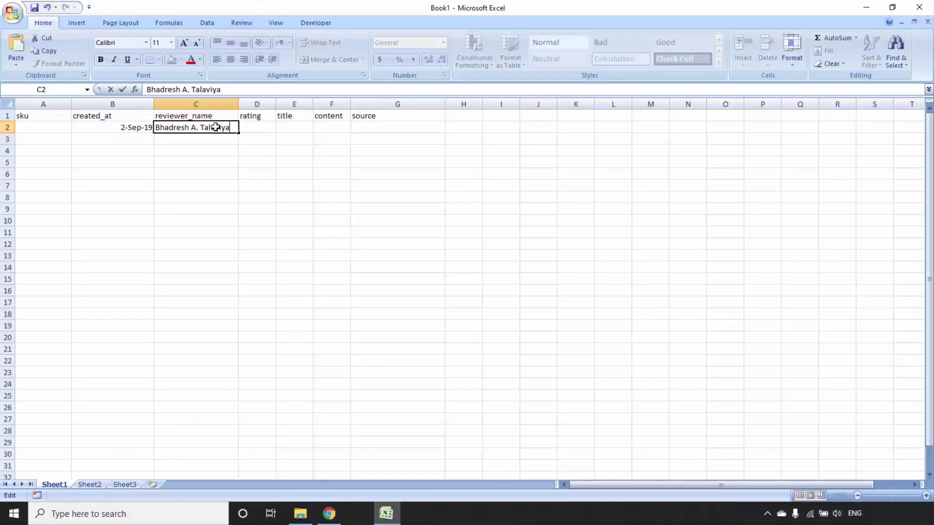
{"action": "key", "text": "Return"}
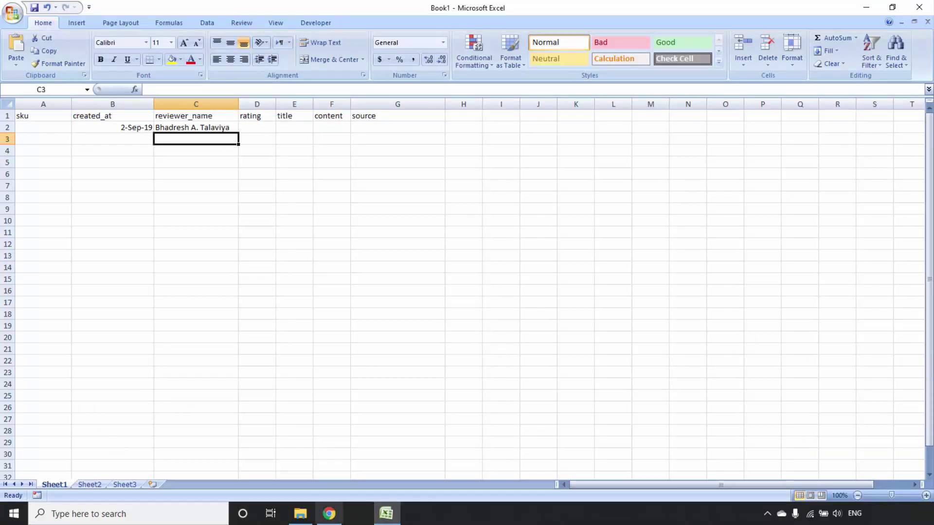
Paste the first review's title 'Easy to use worth money' into E2
{"action": "left_click", "coordinate": [329, 513]}
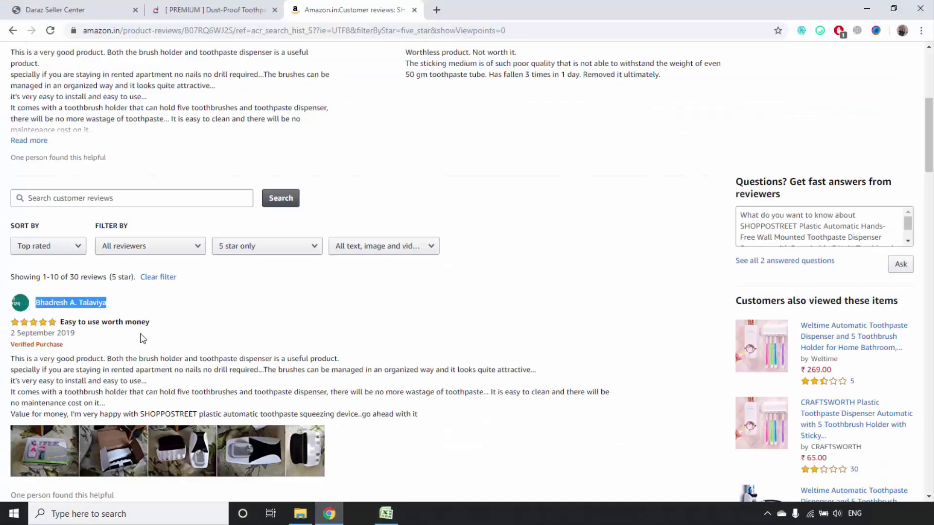
{"action": "left_click_drag", "start_coordinate": [151, 322], "coordinate": [61, 317]}
{"action": "key", "text": "ctrl+c"}
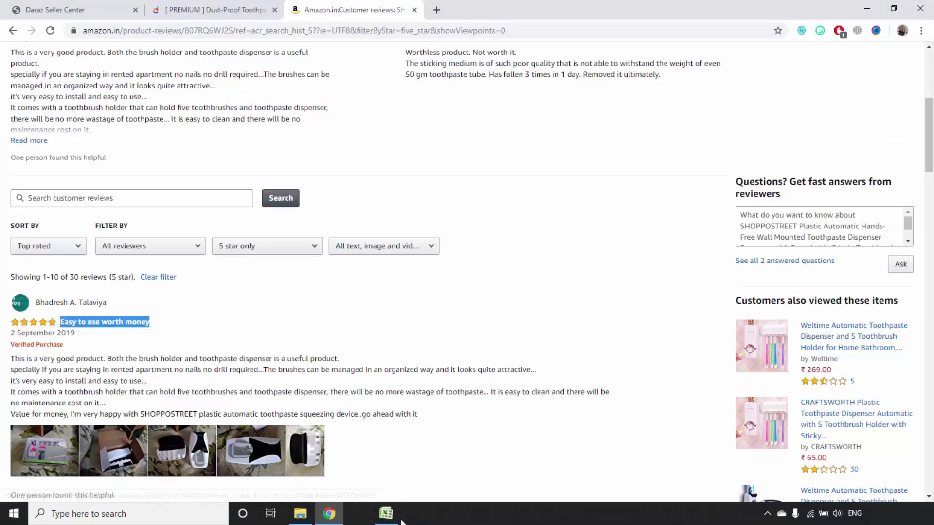
{"action": "left_click", "coordinate": [386, 514]}
{"action": "double_click", "coordinate": [285, 128]}
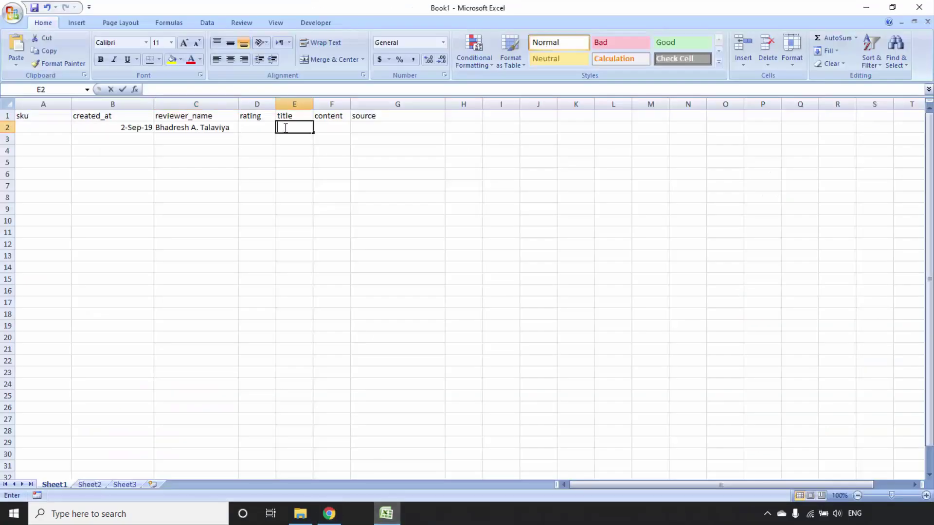
{"action": "key", "text": "ctrl+v"}
Enter a rating of 5 in D2
{"action": "left_click", "coordinate": [329, 513]}
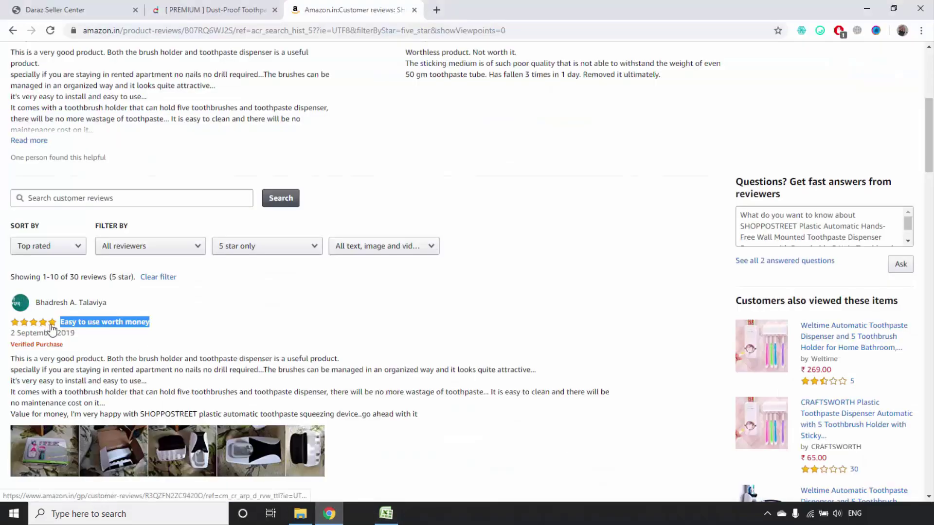
{"action": "left_click", "coordinate": [386, 514]}
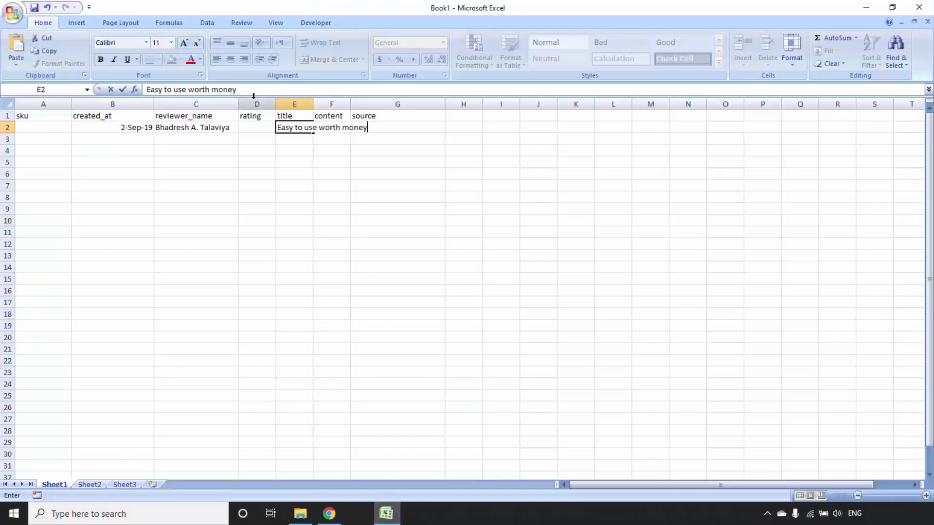
{"action": "left_click", "coordinate": [257, 127]}
{"action": "type", "text": "5"}
{"action": "key", "text": "Return"}
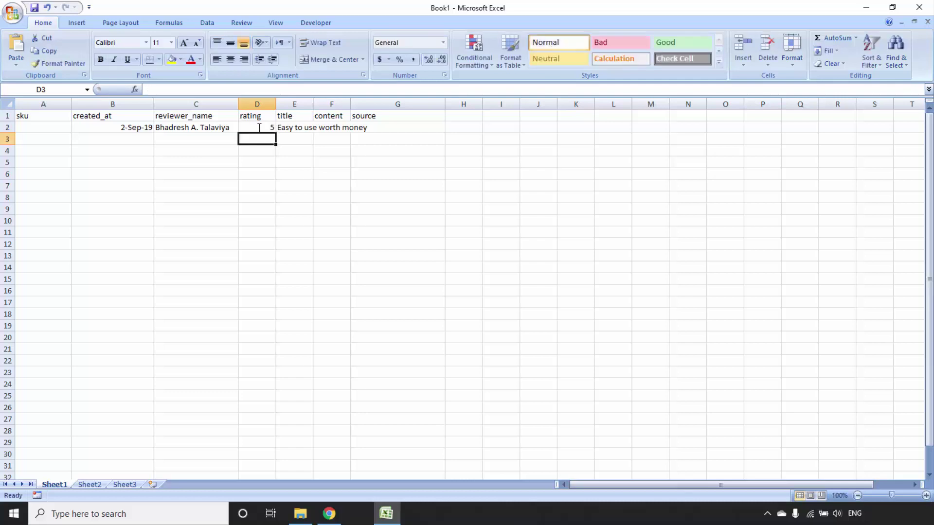
{"action": "left_click", "coordinate": [329, 514]}
Paste the review's opening sentence into F2 under content and widen column F
{"action": "scroll", "coordinate": [298, 281], "scroll_direction": "down", "scroll_amount": 2}
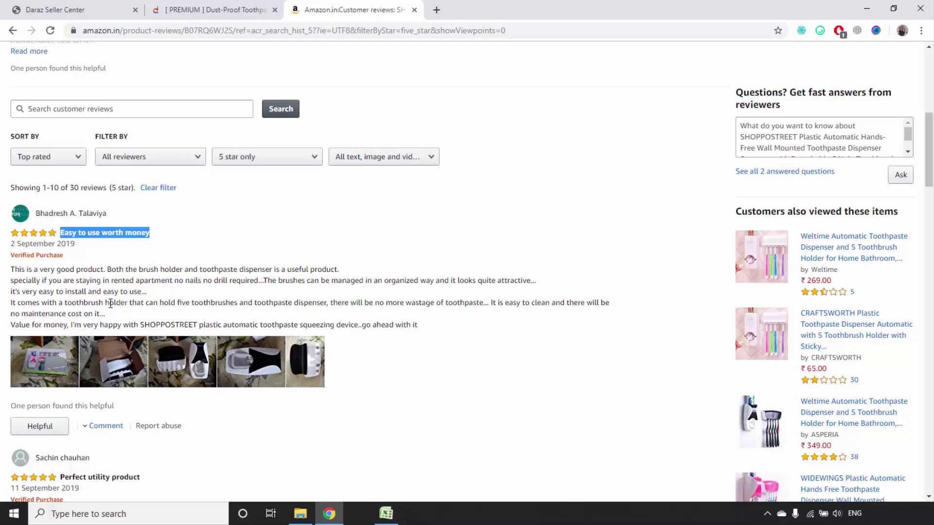
{"action": "left_click", "coordinate": [12, 269]}
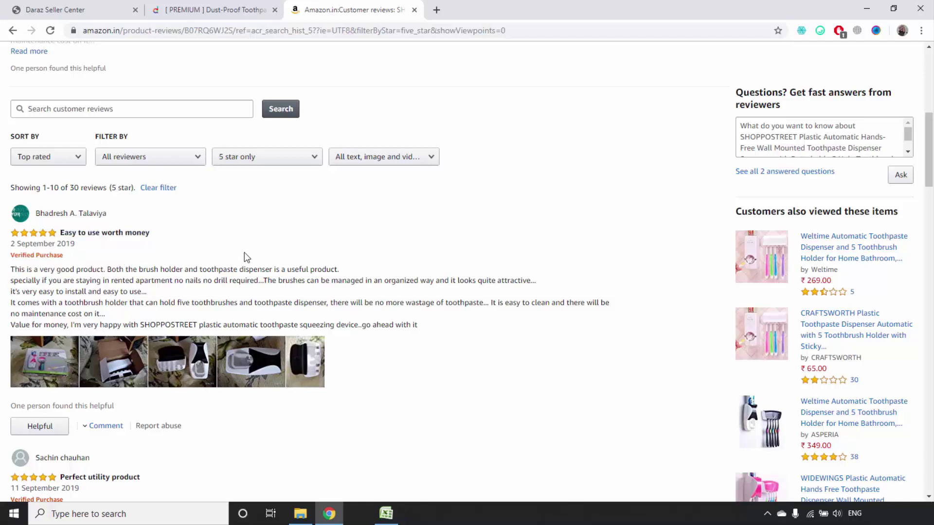
{"action": "left_click", "coordinate": [299, 269], "text": "shift"}
{"action": "left_click", "coordinate": [343, 271], "text": "shift"}
{"action": "key", "text": "ctrl+c"}
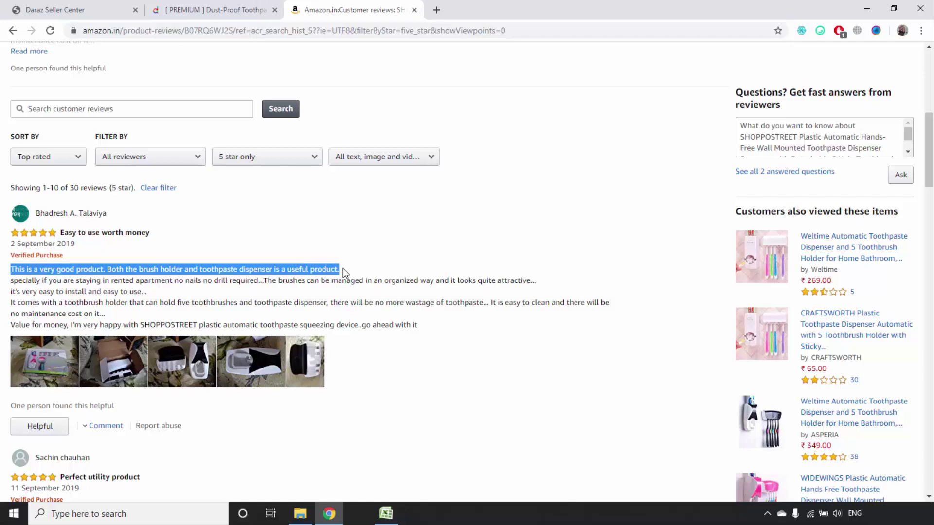
{"action": "left_click", "coordinate": [386, 514]}
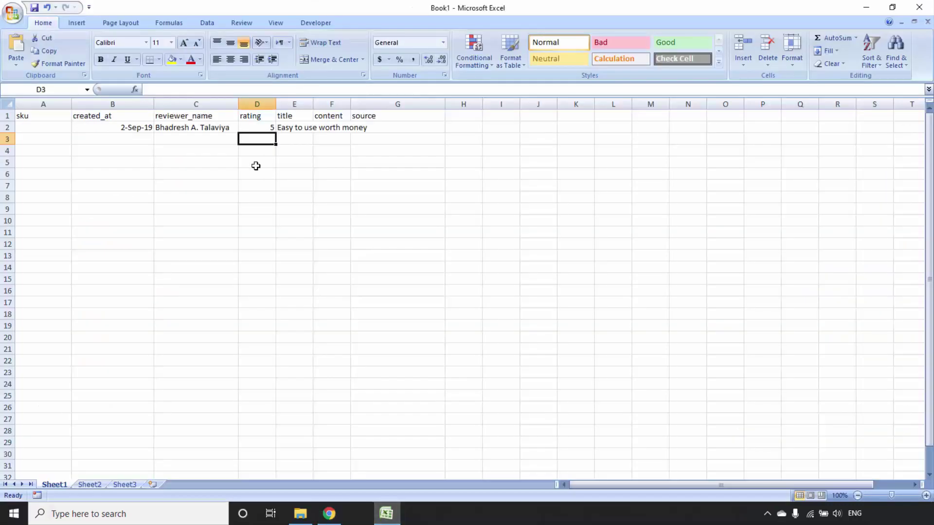
{"action": "double_click", "coordinate": [332, 125]}
{"action": "key", "text": "ctrl+v"}
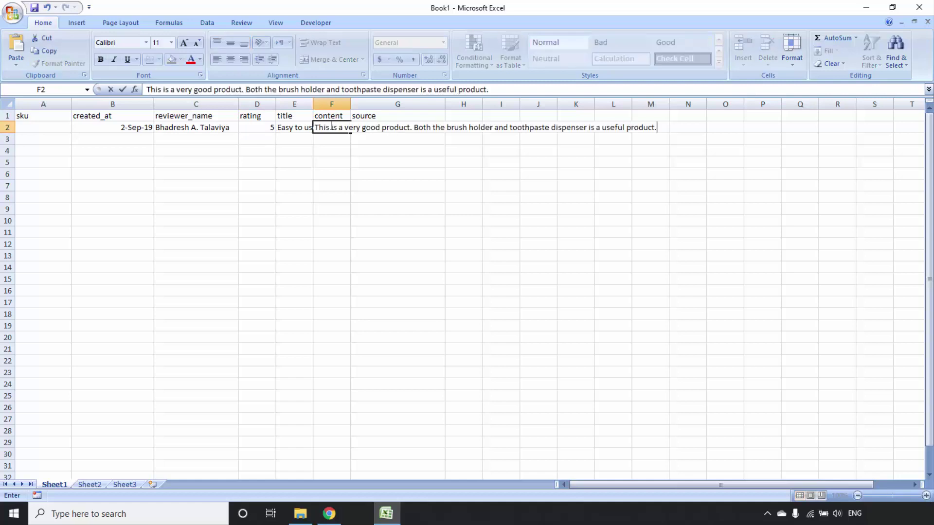
{"action": "key", "text": "Return"}
{"action": "left_click_drag", "start_coordinate": [350, 105], "coordinate": [392, 101]}
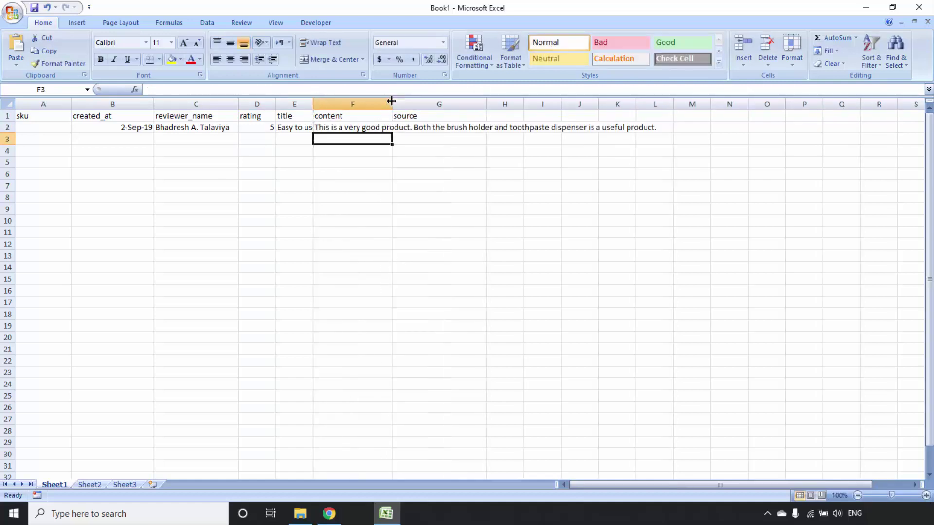
{"action": "left_click", "coordinate": [327, 511]}
Paste the Amazon reviews page URL into G2 as the source link
{"action": "left_click", "coordinate": [315, 32]}
{"action": "key", "text": "ctrl+c"}
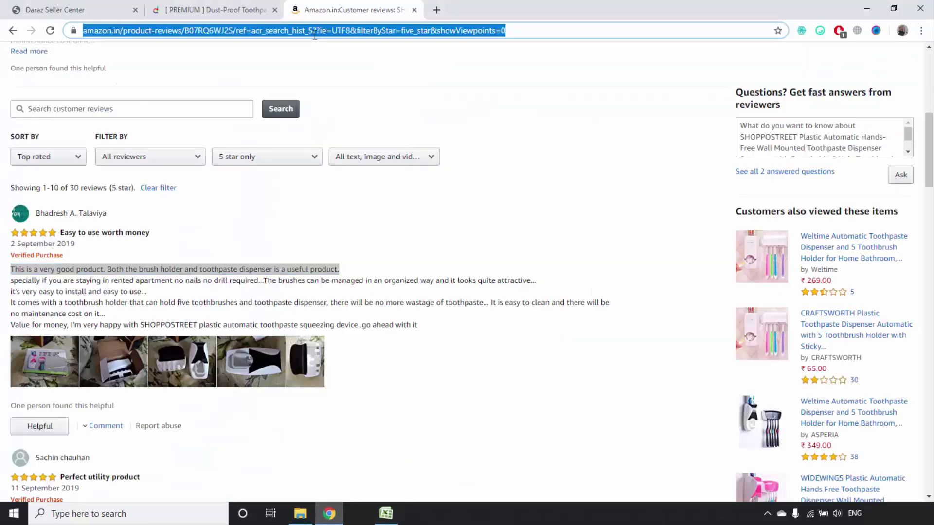
{"action": "left_click", "coordinate": [386, 513]}
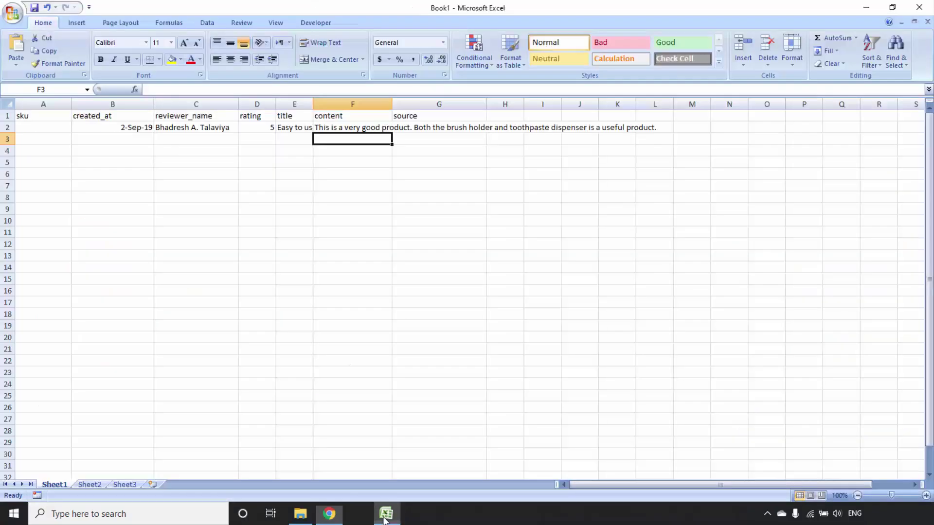
{"action": "double_click", "coordinate": [459, 127]}
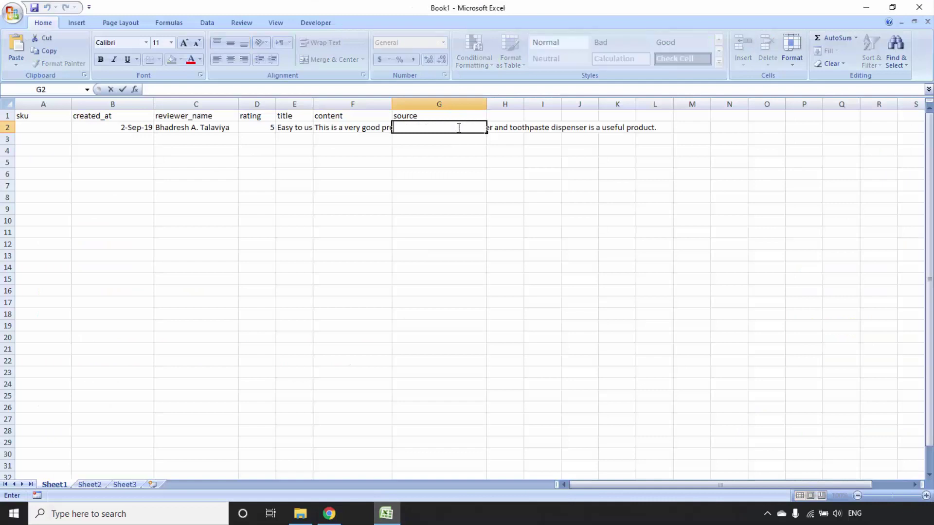
{"action": "key", "text": "ctrl+v"}
{"action": "key", "text": "Return"}
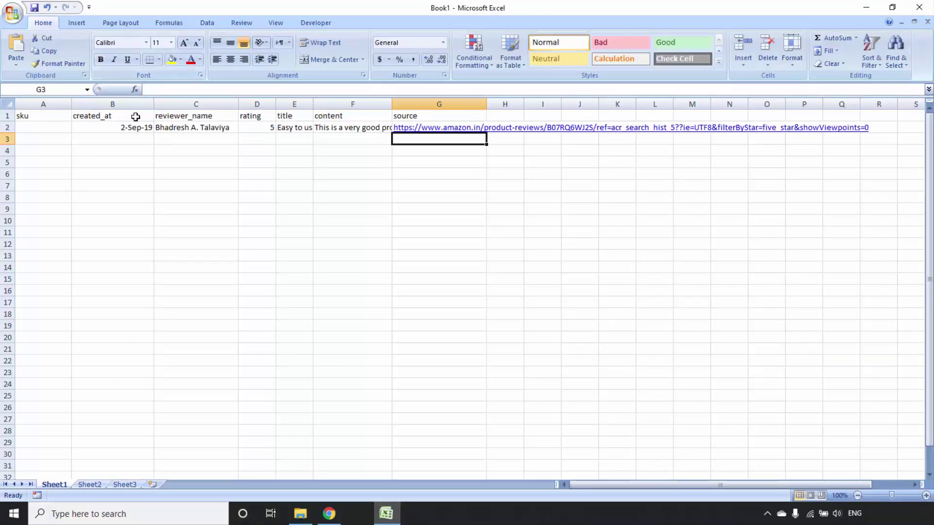
Log the second five-star review (11-Sep-19) in row 3, with its reviewer's name in C3
{"action": "left_click", "coordinate": [329, 514]}
{"action": "scroll", "coordinate": [257, 320], "scroll_direction": "down", "scroll_amount": 5}
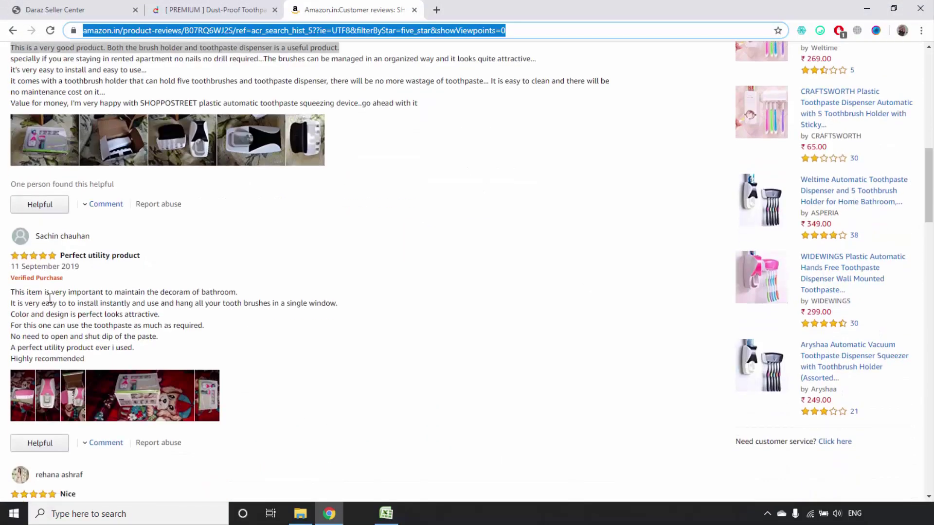
{"action": "left_click_drag", "start_coordinate": [96, 239], "coordinate": [37, 234]}
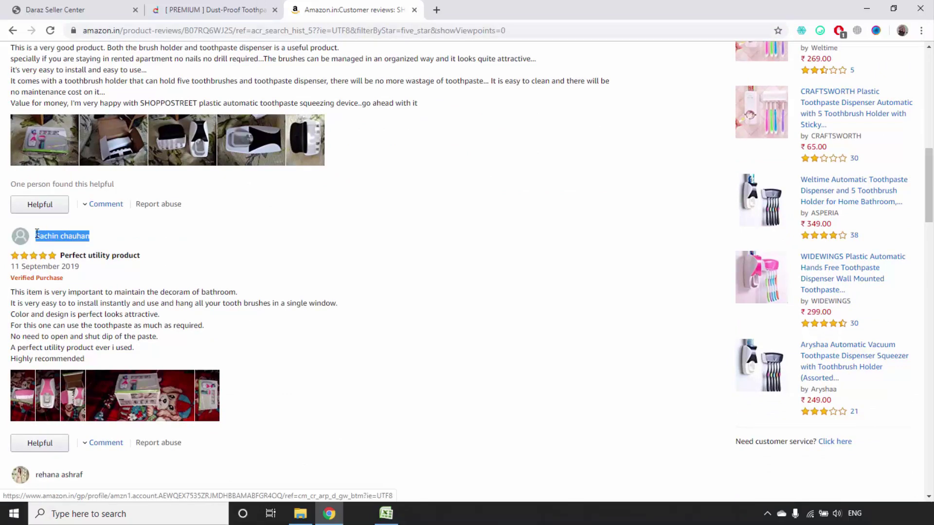
{"action": "left_click", "coordinate": [385, 514]}
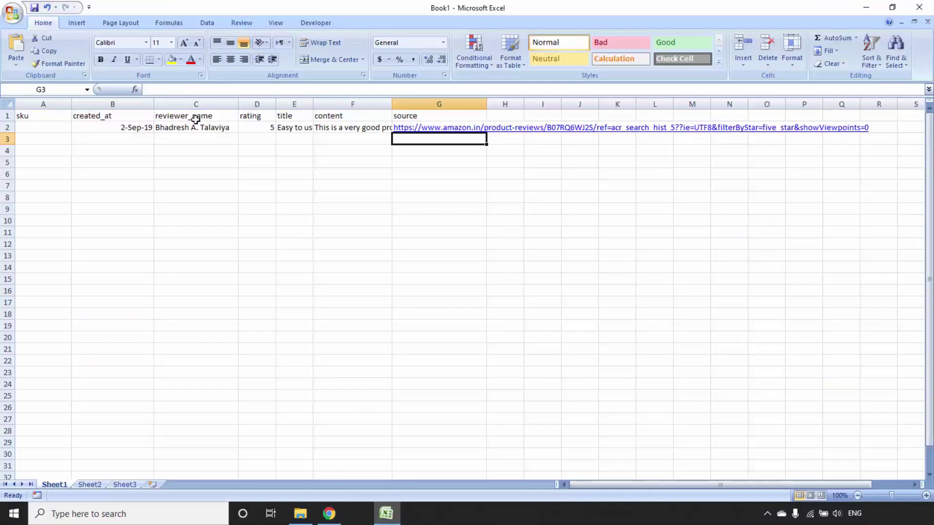
{"action": "left_click", "coordinate": [134, 137]}
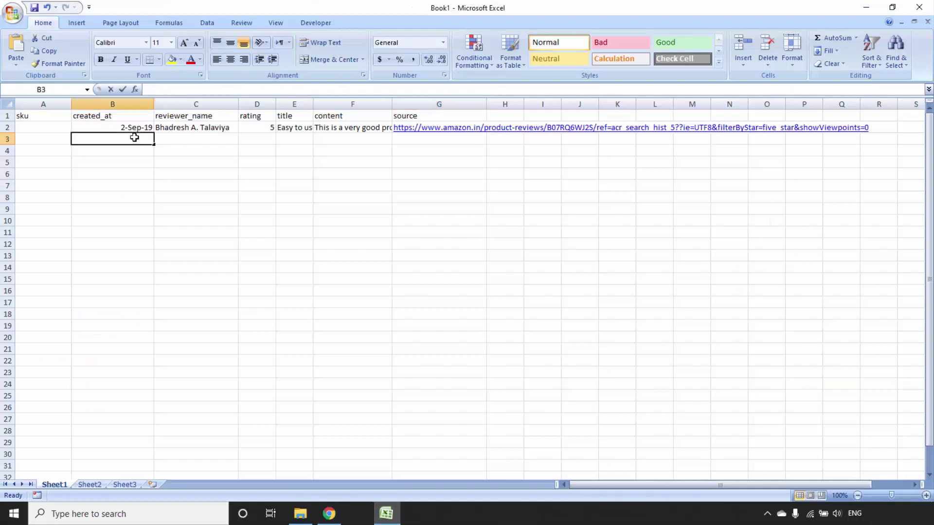
{"action": "key", "text": "Escape"}
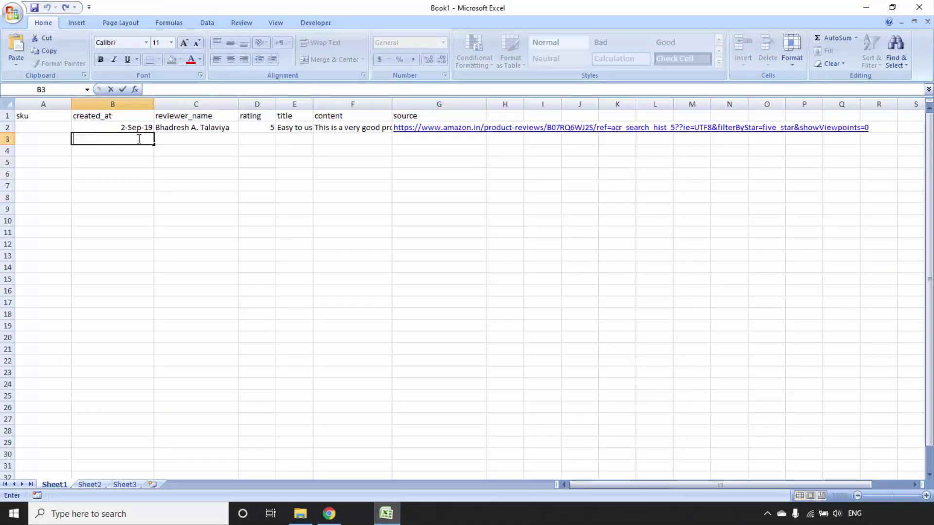
{"action": "left_click", "coordinate": [175, 139]}
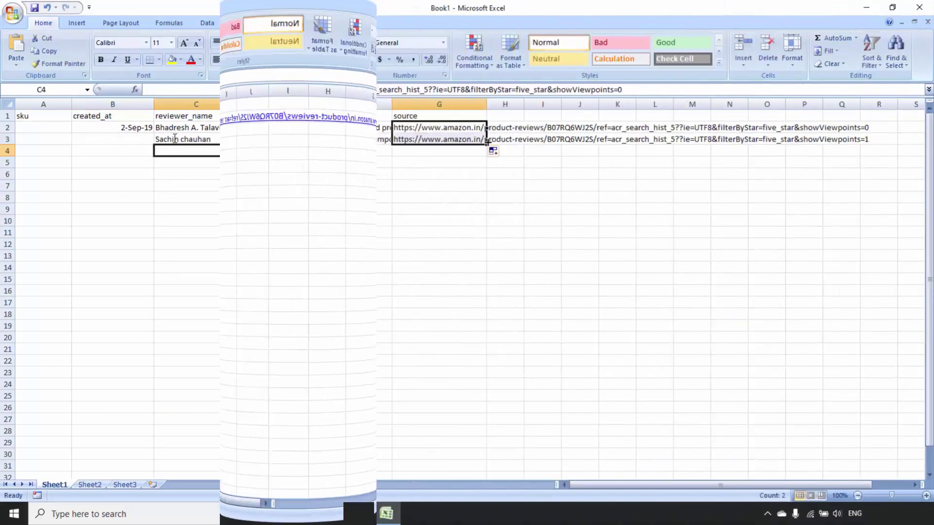
{"action": "left_click", "coordinate": [492, 151]}
{"action": "left_click", "coordinate": [494, 169]}
{"action": "left_click", "coordinate": [303, 185]}
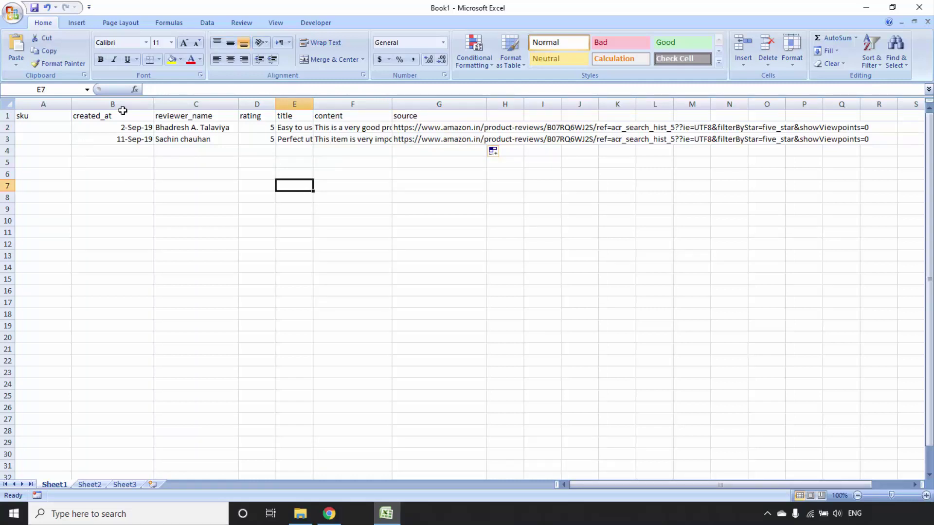
Format created_at column B as Short Date, showing 9/2/2019 and 9/11/2019
{"action": "left_click", "coordinate": [136, 128]}
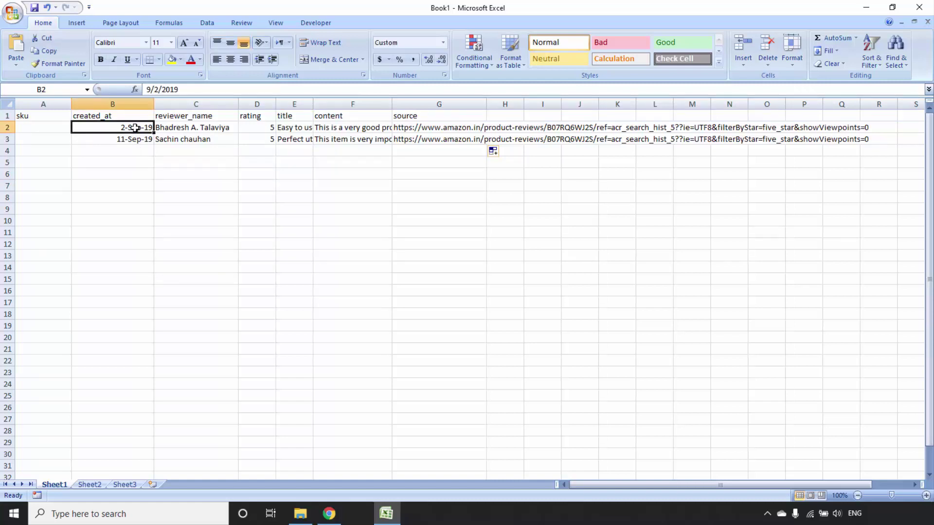
{"action": "left_click", "coordinate": [138, 141]}
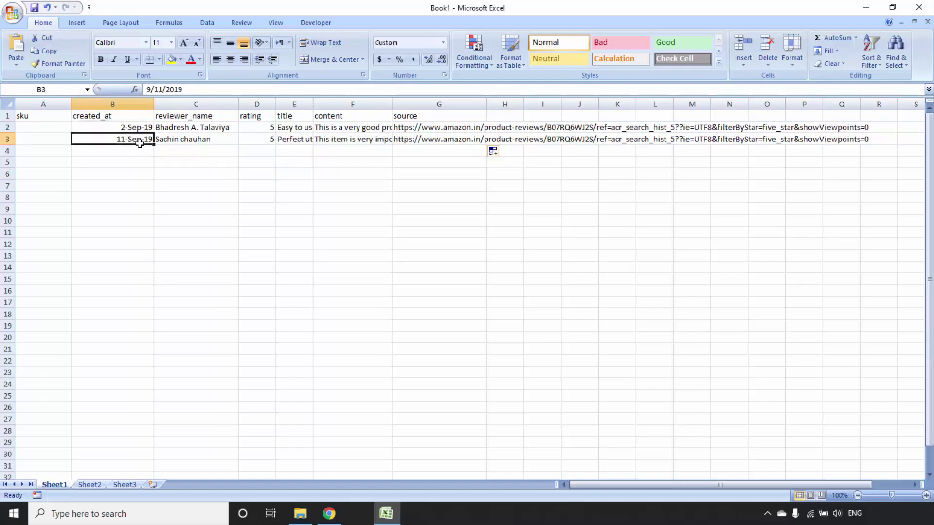
{"action": "left_click", "coordinate": [140, 110]}
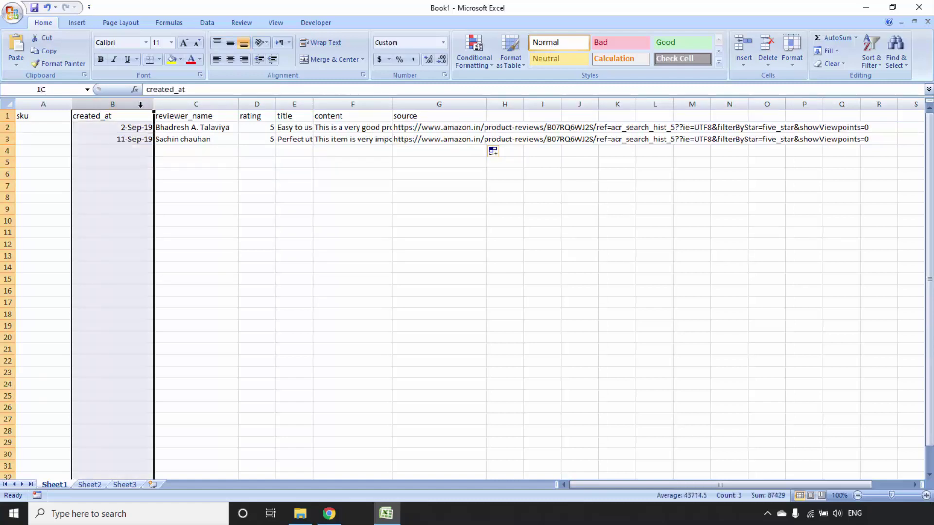
{"action": "left_click", "coordinate": [443, 42]}
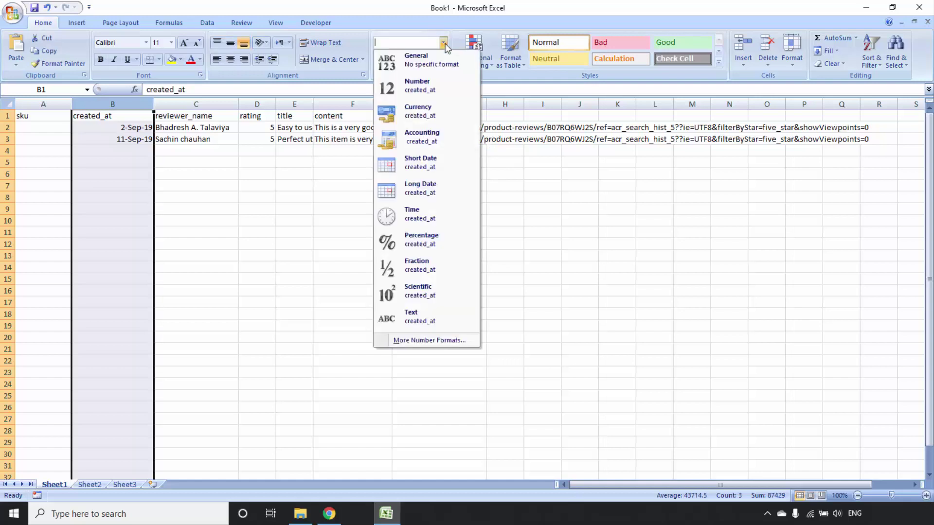
{"action": "left_click", "coordinate": [421, 168]}
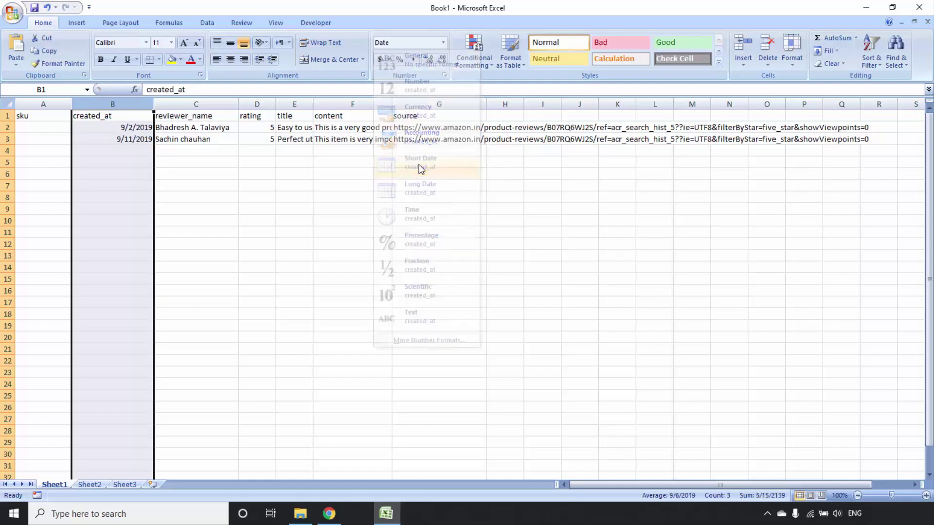
{"action": "left_click", "coordinate": [112, 141]}
{"action": "left_click", "coordinate": [136, 161]}
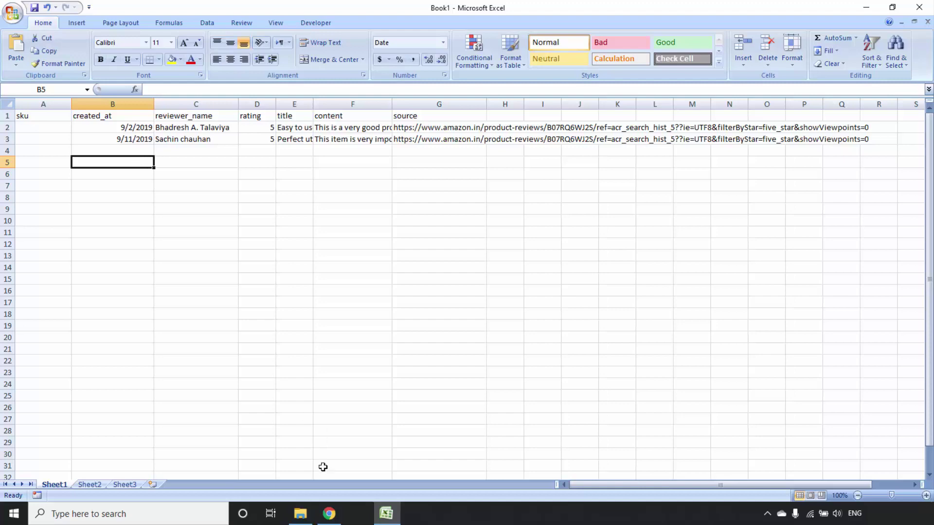
{"action": "left_click", "coordinate": [329, 513]}
{"action": "left_click", "coordinate": [187, 7]}
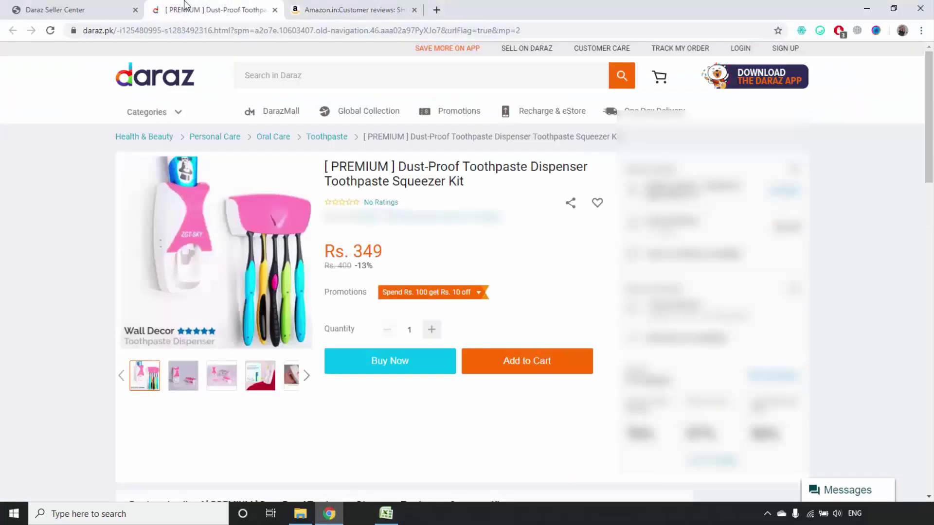
{"action": "scroll", "coordinate": [390, 194], "scroll_direction": "down", "scroll_amount": 5}
{"action": "scroll", "coordinate": [392, 198], "scroll_direction": "down", "scroll_amount": 3}
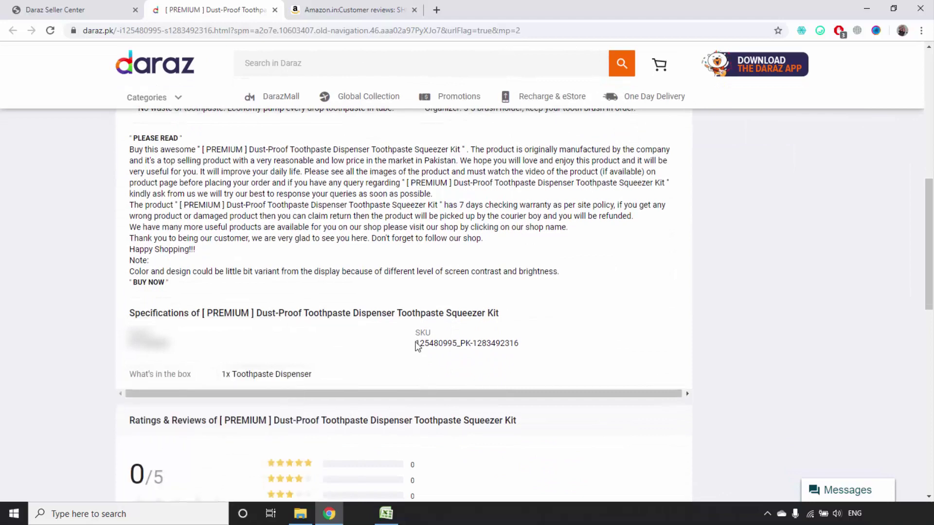
{"action": "left_click_drag", "start_coordinate": [416, 344], "coordinate": [521, 344]}
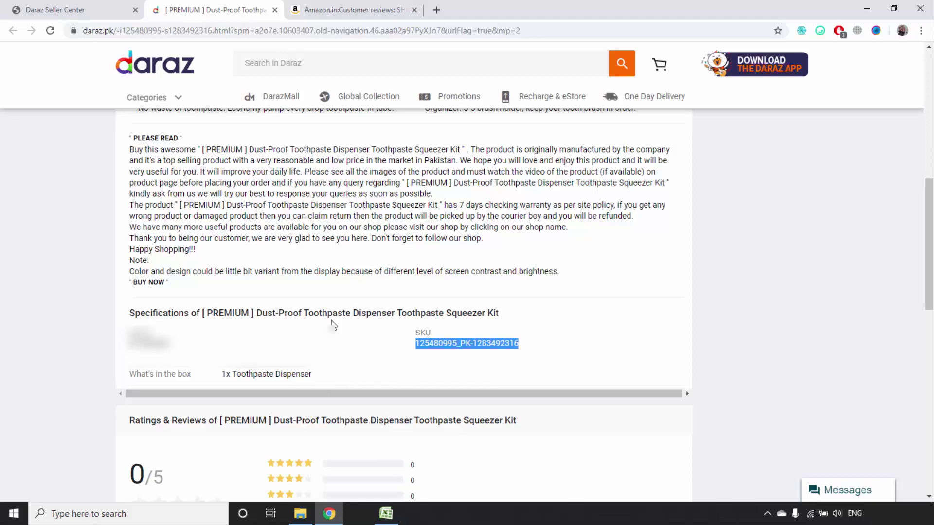
Glance at the Seller Center product list, then return to the dispenser page and Excel
{"action": "left_click", "coordinate": [84, 7]}
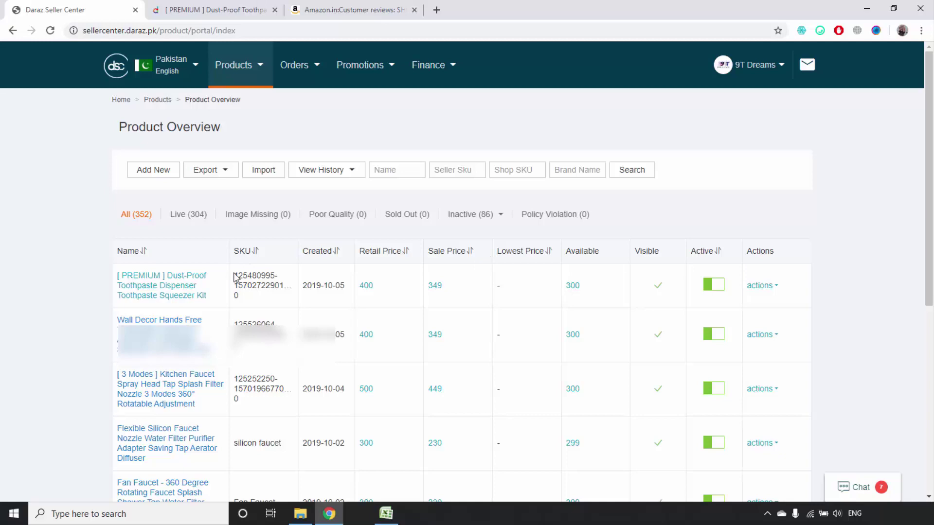
{"action": "left_click", "coordinate": [214, 10]}
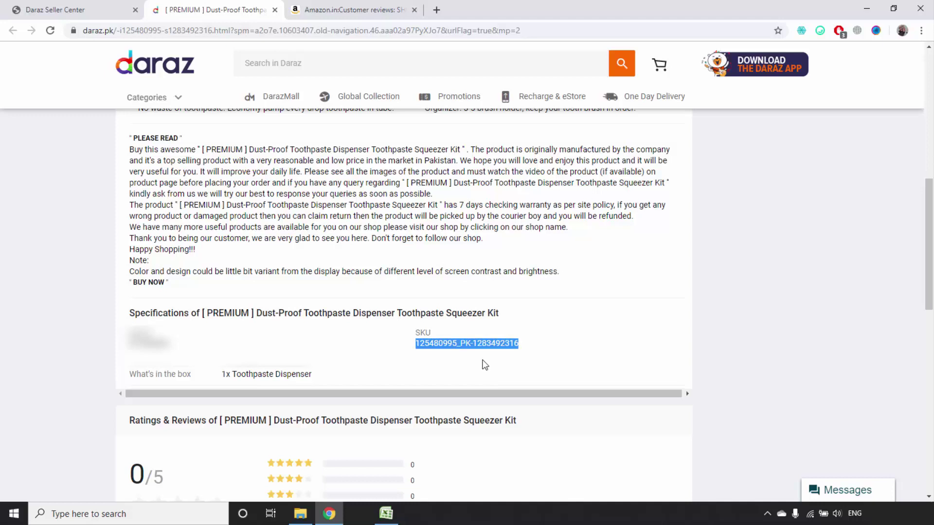
{"action": "left_click", "coordinate": [391, 519]}
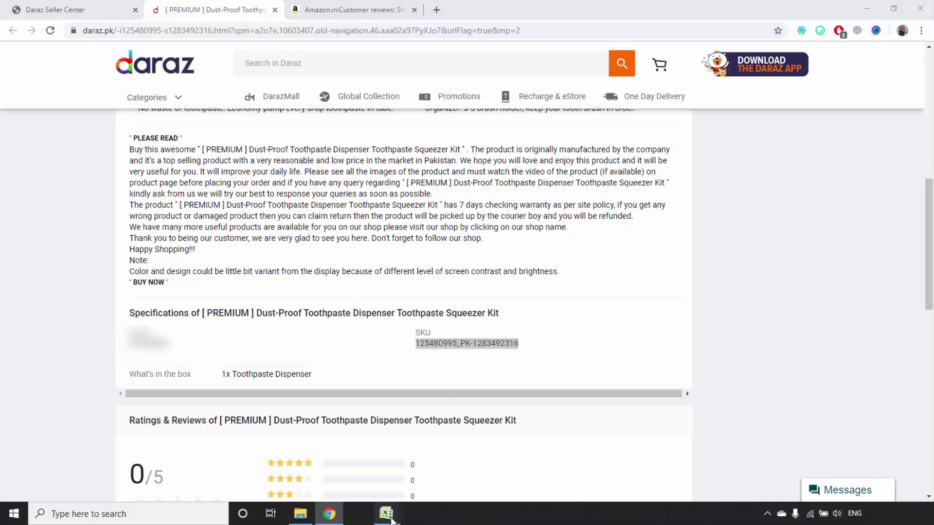
{"action": "left_click", "coordinate": [45, 128]}
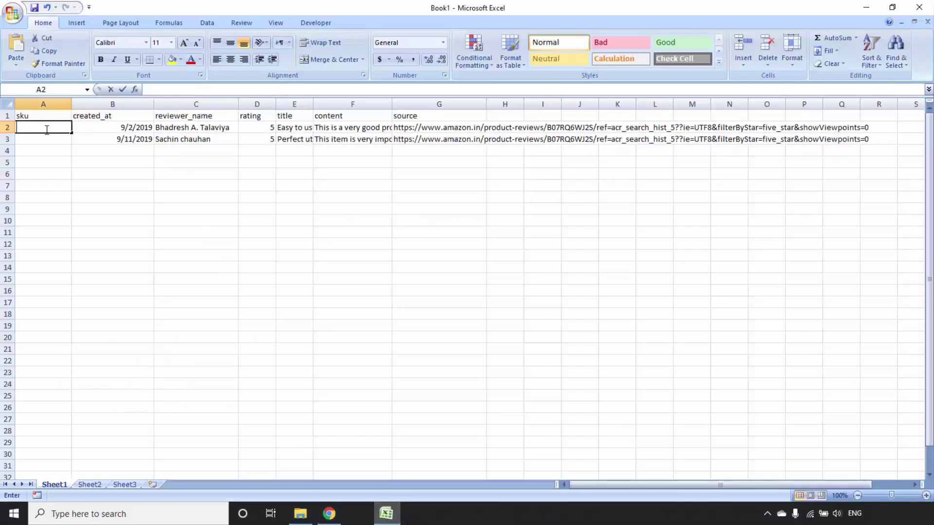
{"action": "key", "text": "ctrl+v"}
{"action": "left_click", "coordinate": [65, 174]}
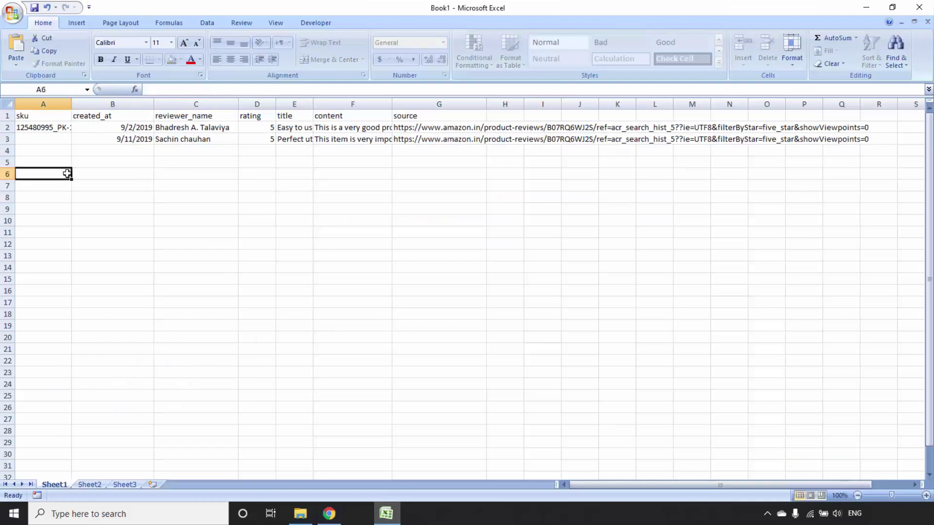
{"action": "left_click", "coordinate": [63, 133]}
{"action": "left_click_drag", "start_coordinate": [71, 133], "coordinate": [71, 144]}
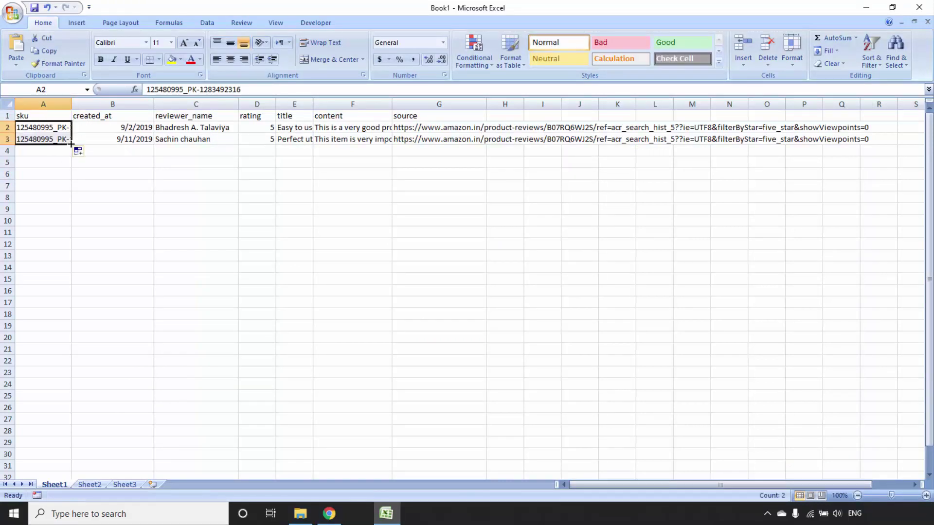
{"action": "left_click", "coordinate": [78, 151]}
{"action": "left_click", "coordinate": [81, 164]}
{"action": "left_click", "coordinate": [130, 186]}
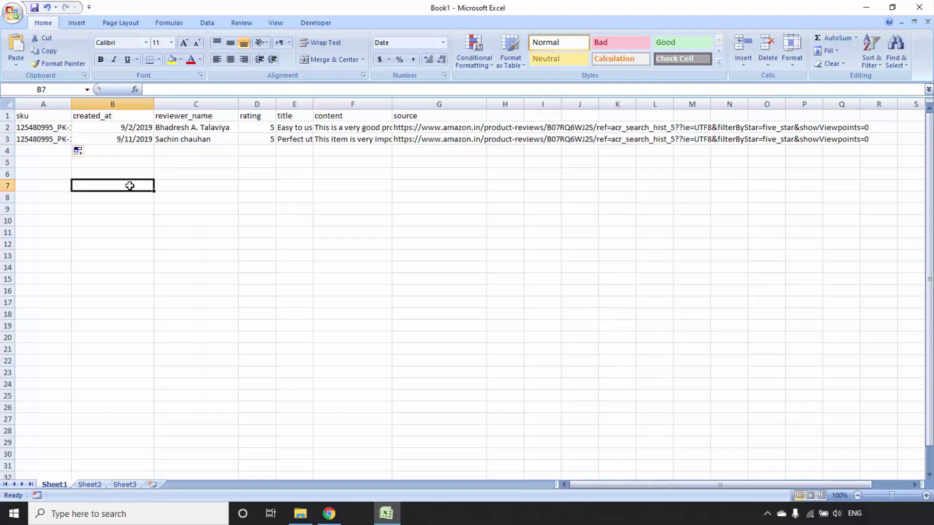
Save the workbook as 'reviews' in the Daraz folder on the Desktop, replacing Book1
{"action": "key", "text": "ctrl+s"}
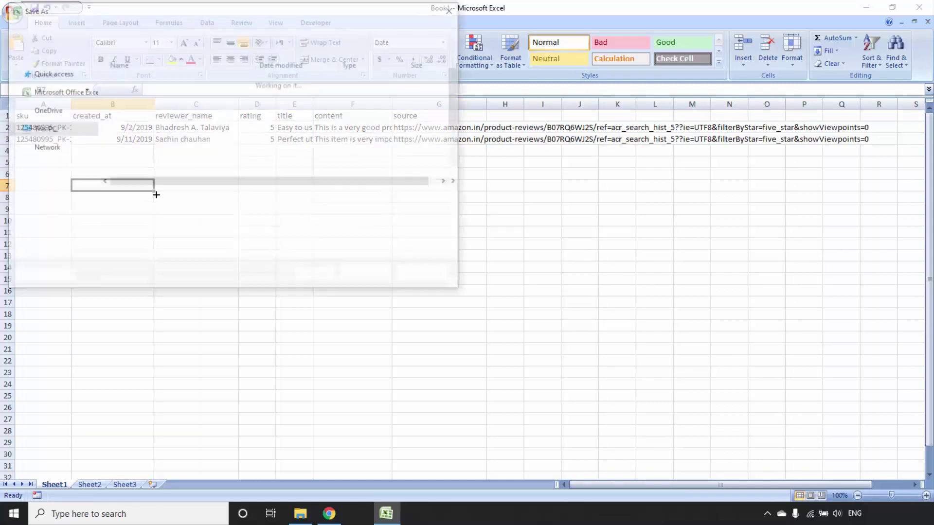
{"action": "left_click", "coordinate": [48, 97]}
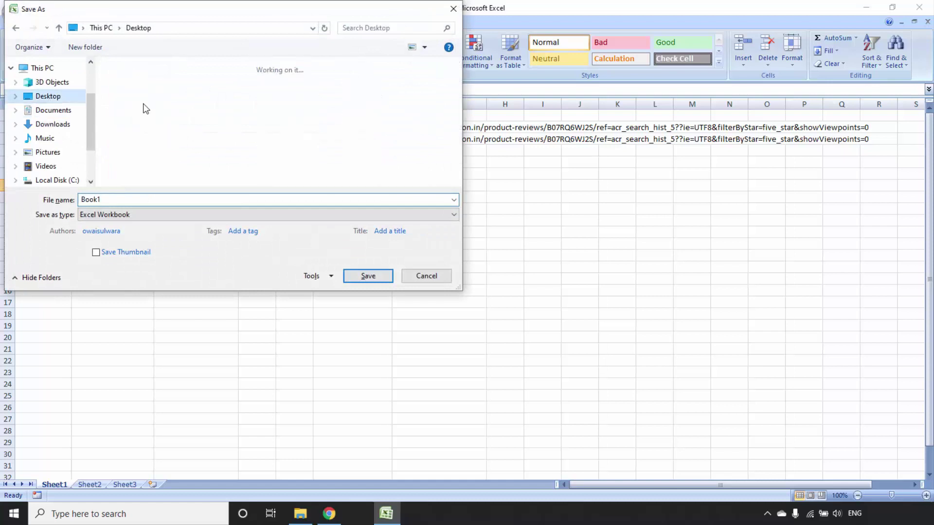
{"action": "double_click", "coordinate": [142, 92]}
{"action": "double_click", "coordinate": [135, 200]}
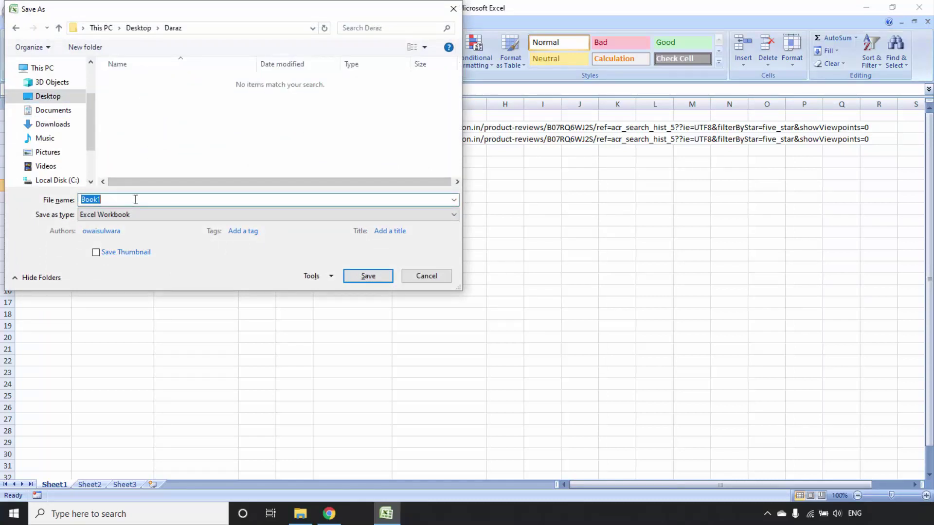
{"action": "type", "text": "reviews"}
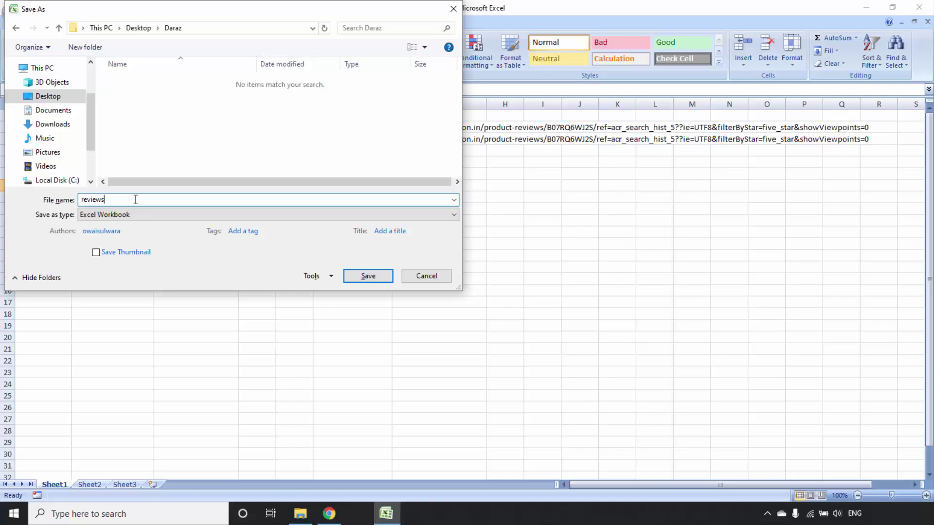
{"action": "key", "text": "Return"}
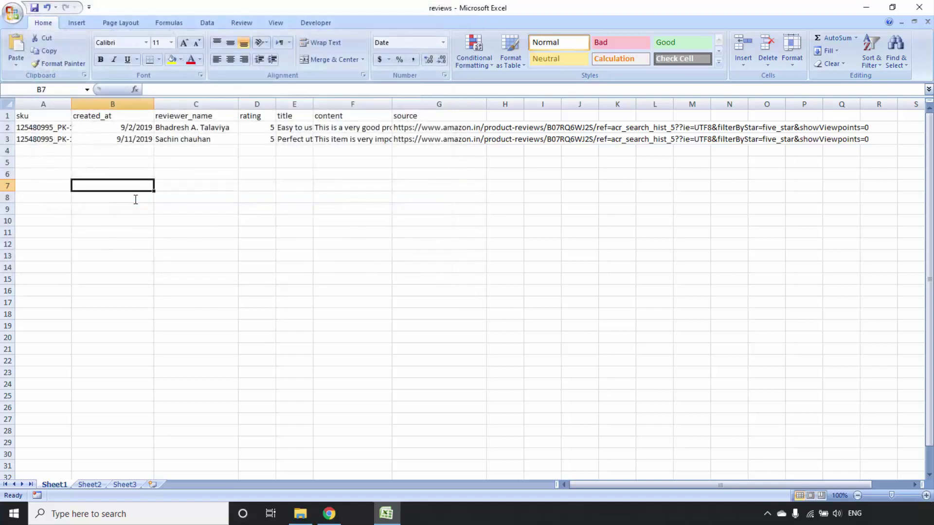
Load Gmail in a new browser tab
{"action": "left_click", "coordinate": [329, 513]}
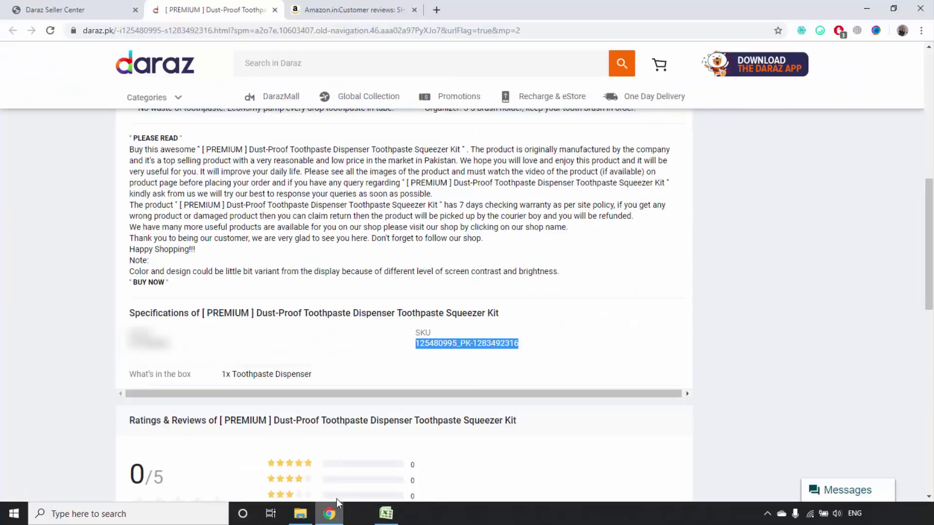
{"action": "left_click", "coordinate": [436, 9]}
{"action": "type", "text": "gma"}
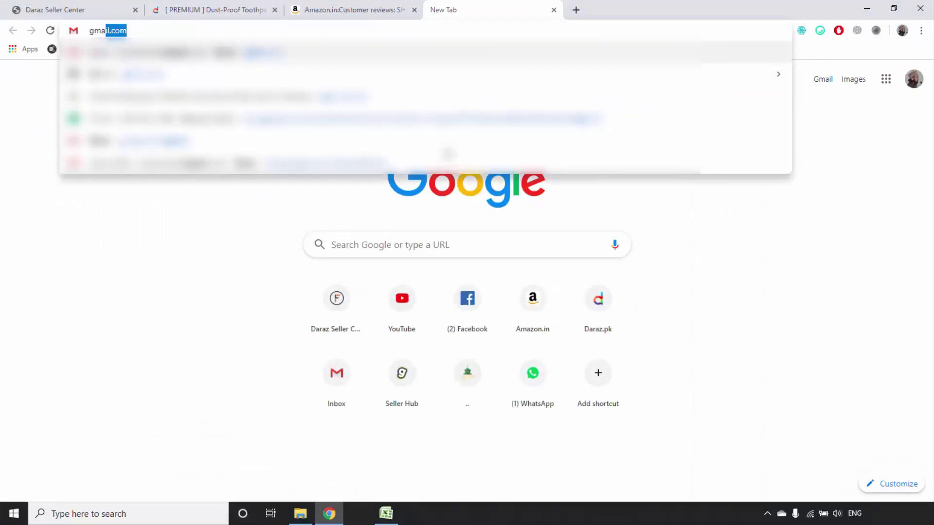
{"action": "key", "text": "Return"}
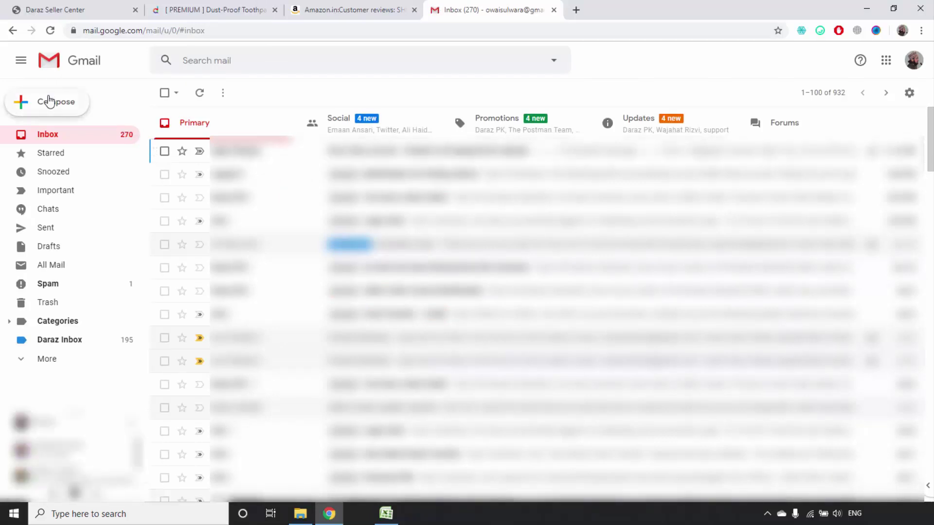
Compose an email to the Product Reviews contact with subject 'Product Reviews'
{"action": "left_click", "coordinate": [47, 100]}
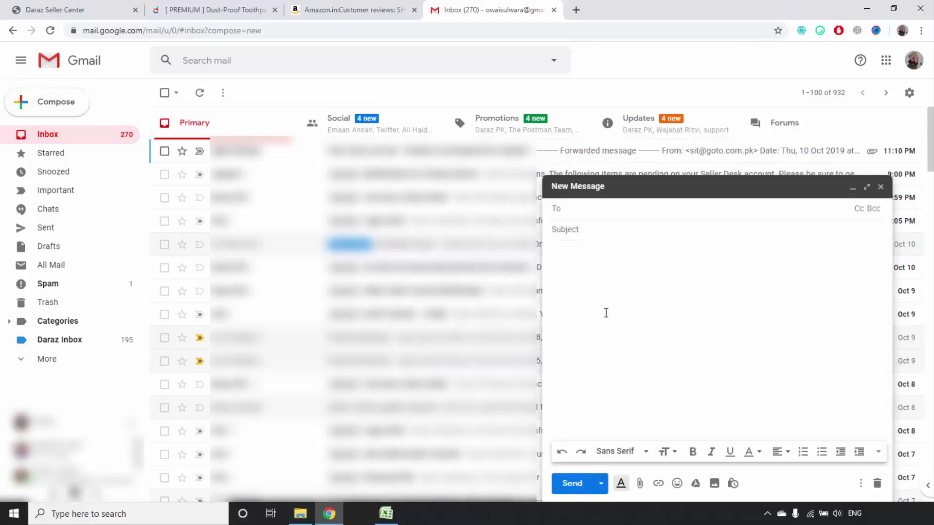
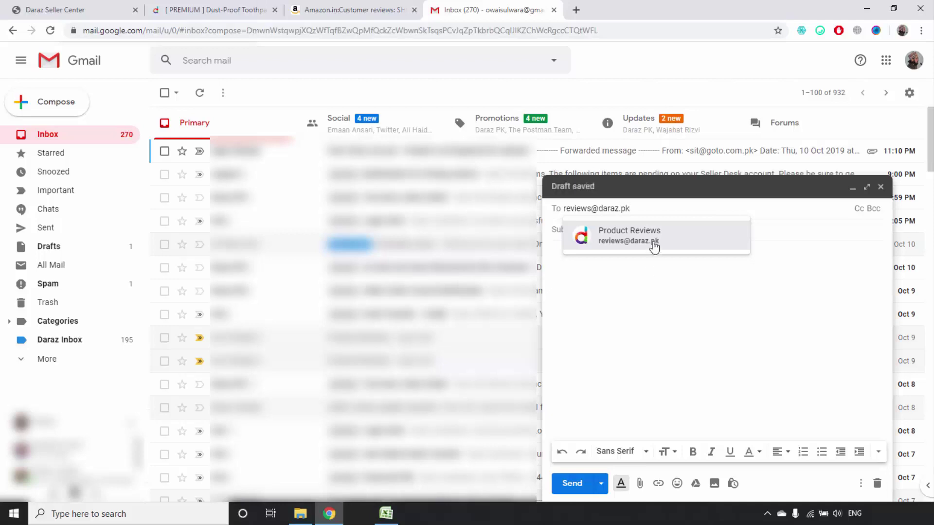
{"action": "left_click", "coordinate": [651, 244]}
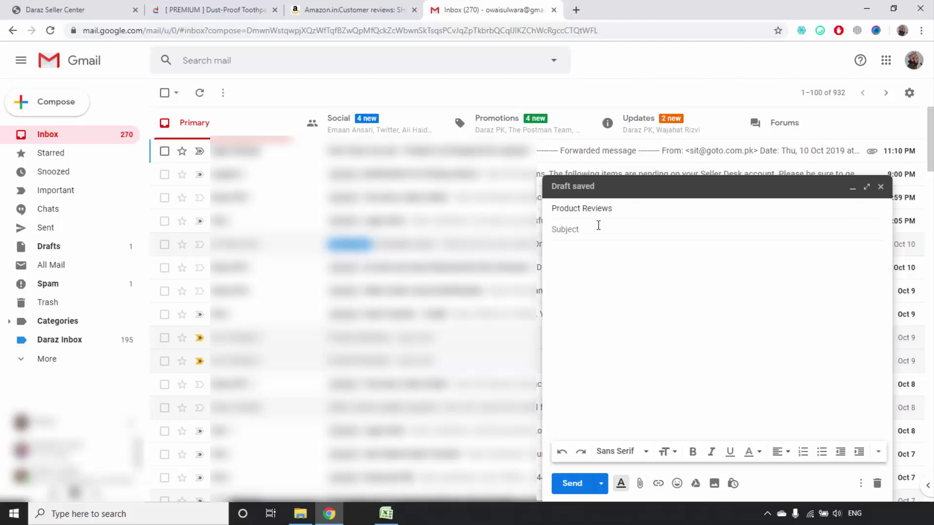
{"action": "left_click", "coordinate": [599, 225]}
{"action": "type", "text": "Product Reviews"}
Attach reviews.xlsx and write 'Please upload these reviews as soon as possible. Thank you'
{"action": "left_click", "coordinate": [639, 483]}
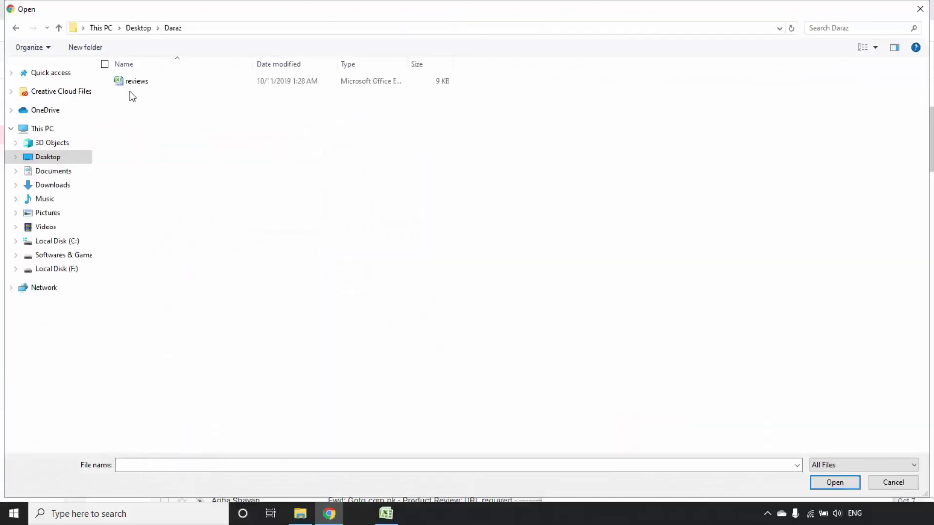
{"action": "double_click", "coordinate": [136, 79]}
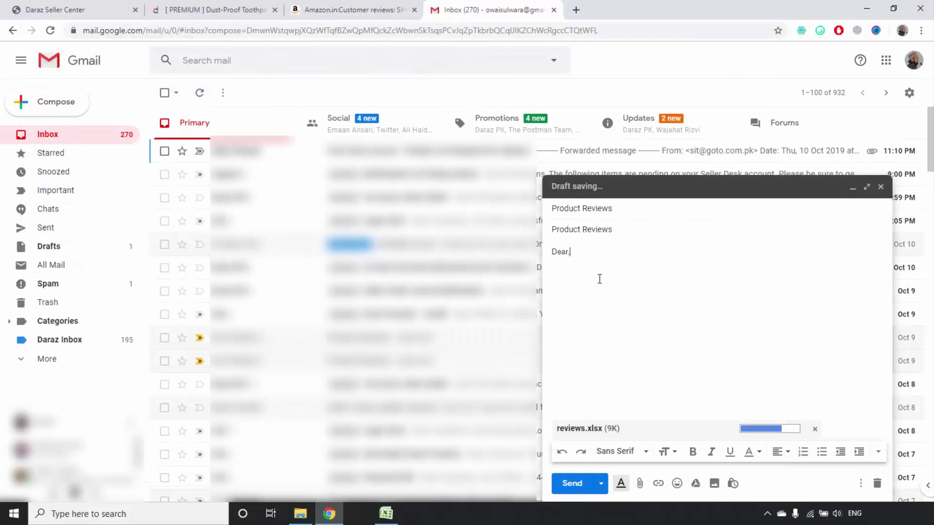
{"action": "type", "text": "ase u"}
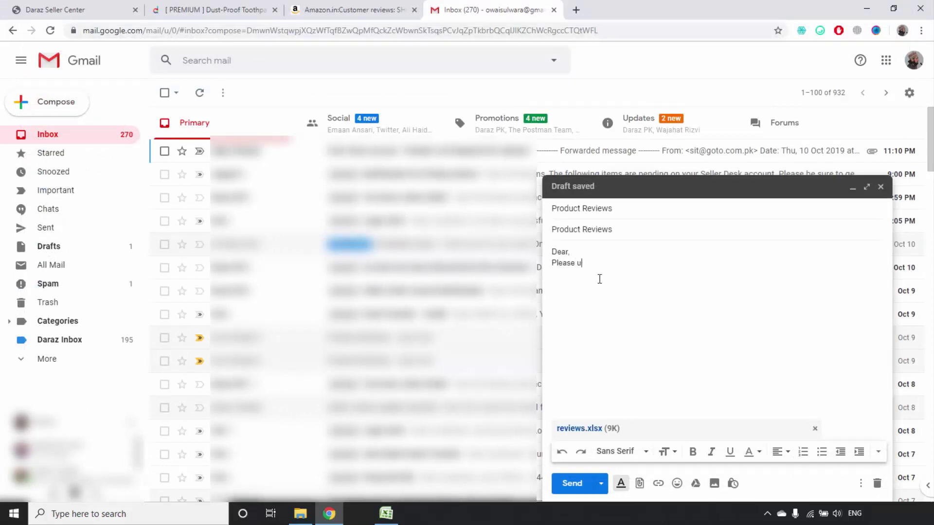
{"action": "type", "text": "pload these reviews as"}
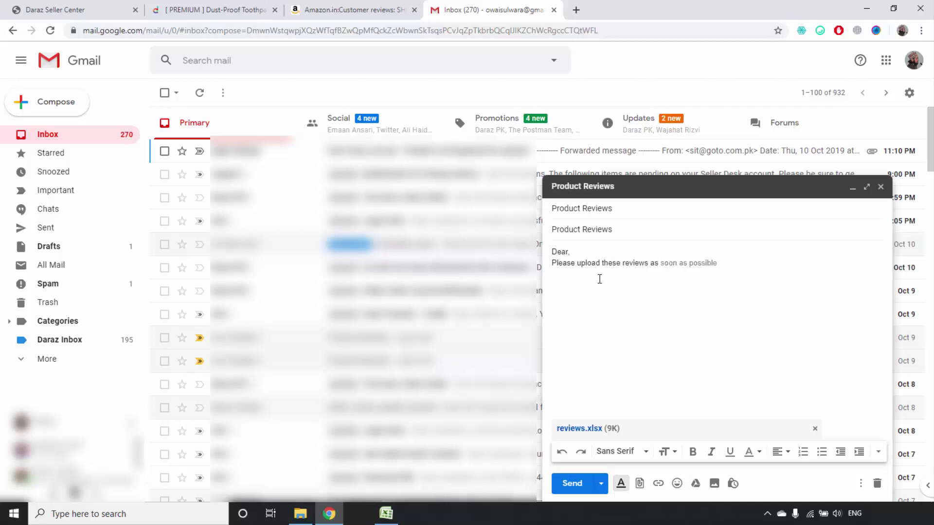
{"action": "key", "text": "Tab"}
{"action": "type", "text": "Thank you"}
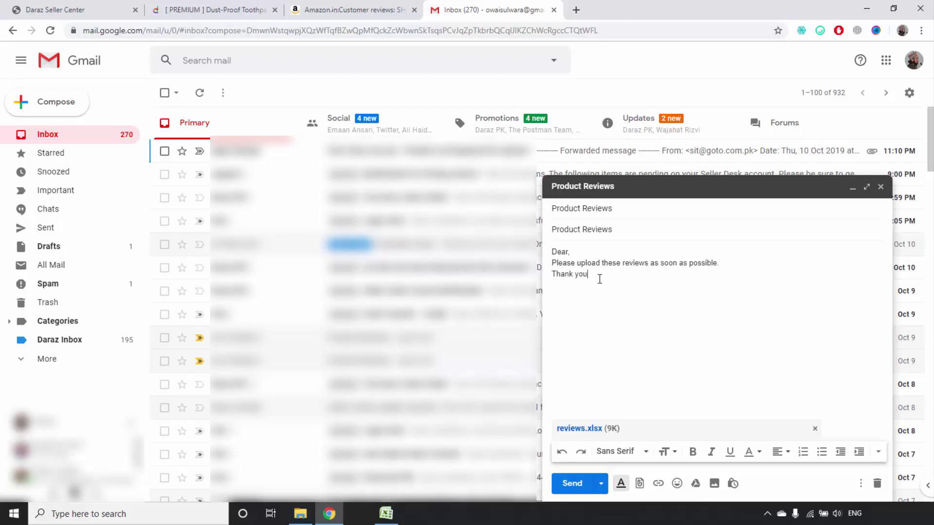